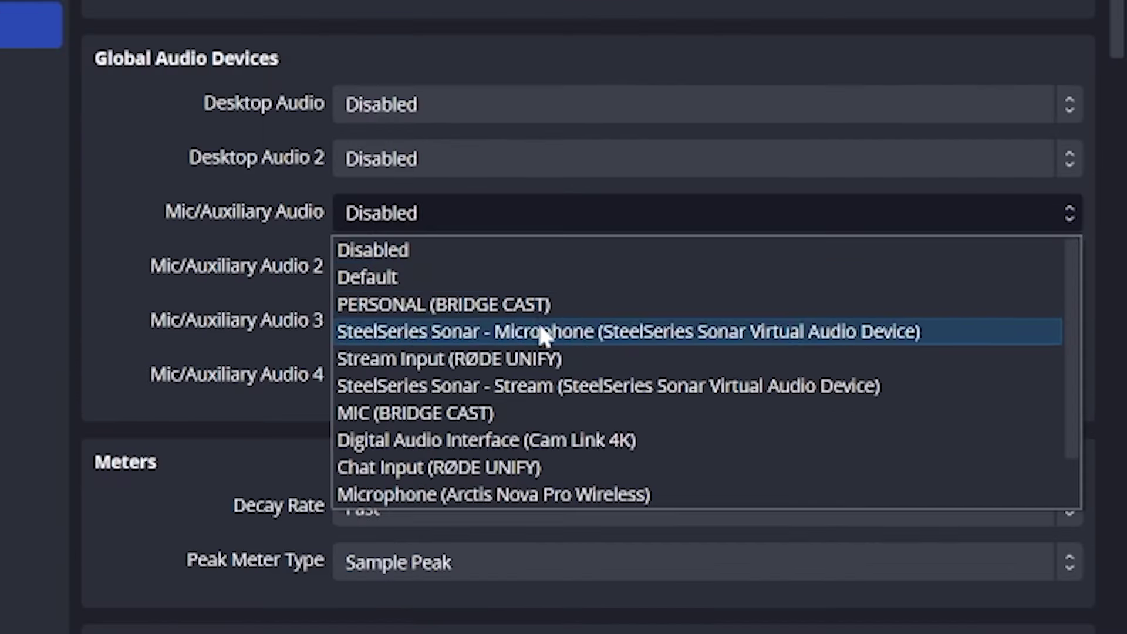
Step: Open Sonar from the SteelSeries GG sidebar to show its Master, Game and Chat mixer
left_click(528, 384)
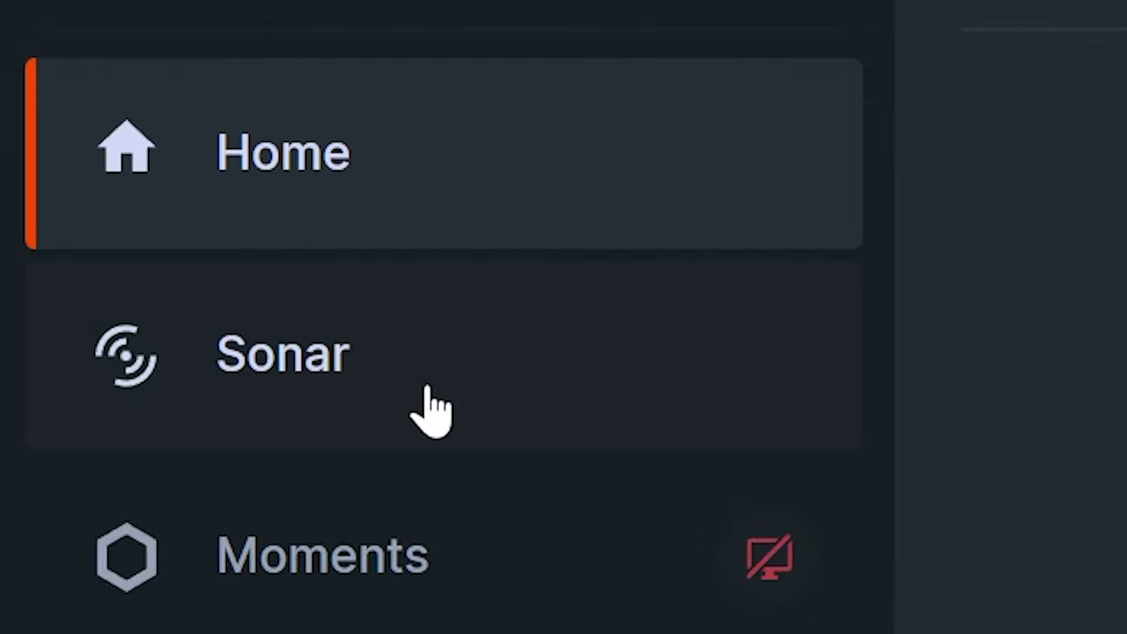
Step: Open the Master channel's device panel for personal mix, stream mix and mic input
left_click(427, 390)
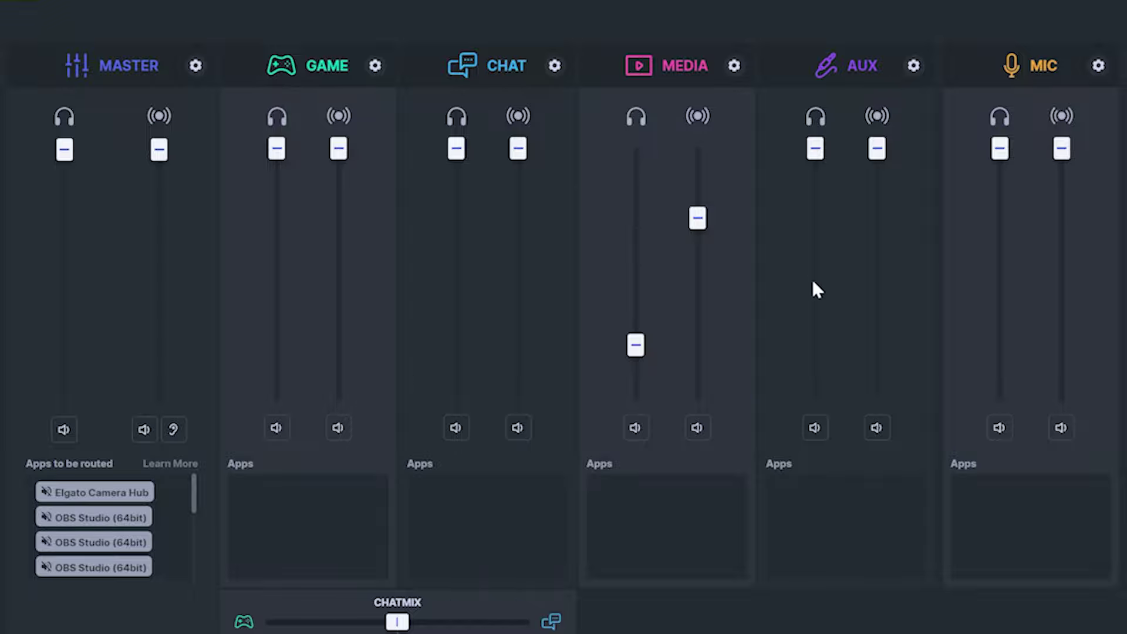
left_click(195, 65)
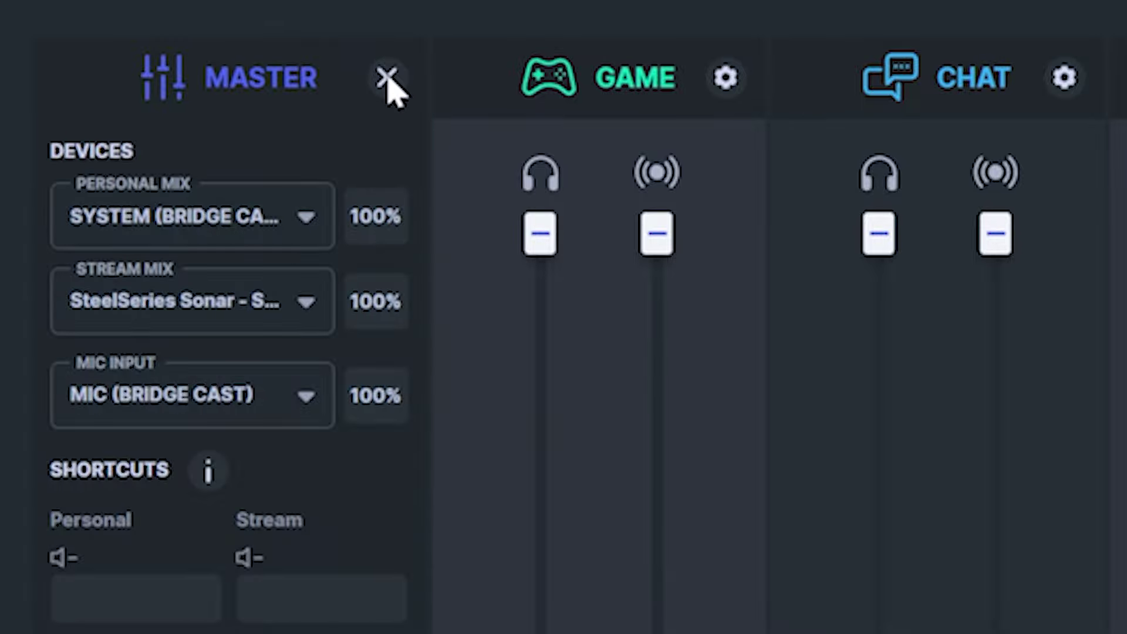
left_click(186, 245)
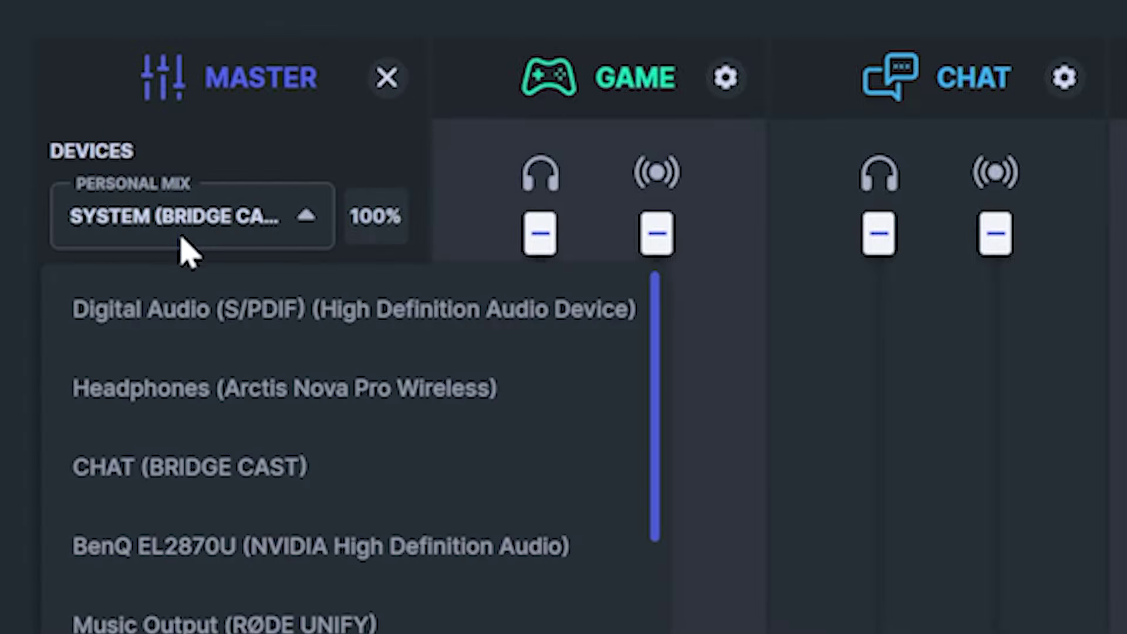
scroll(277, 496, "down", 3)
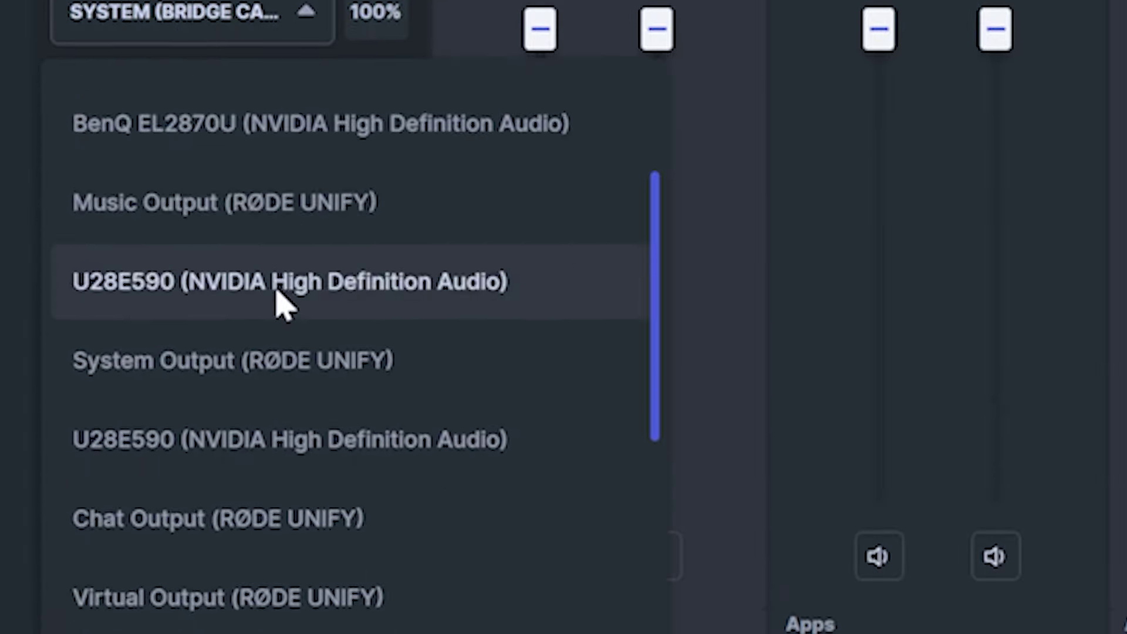
scroll(288, 470, "down", 5)
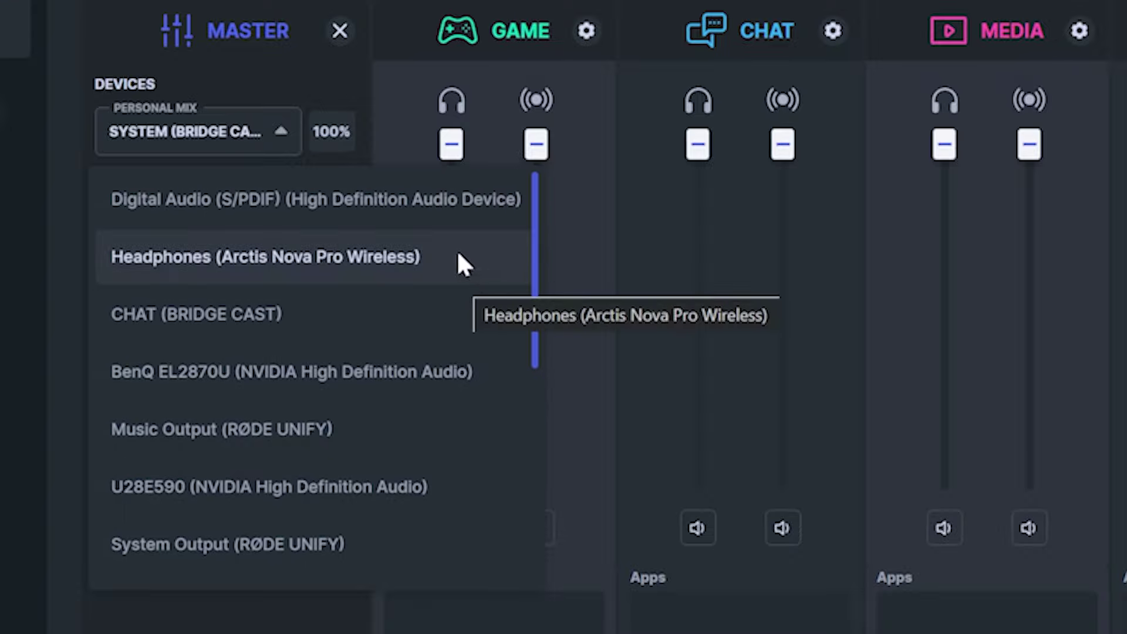
scroll(252, 455, "down", 5)
left_click(245, 427)
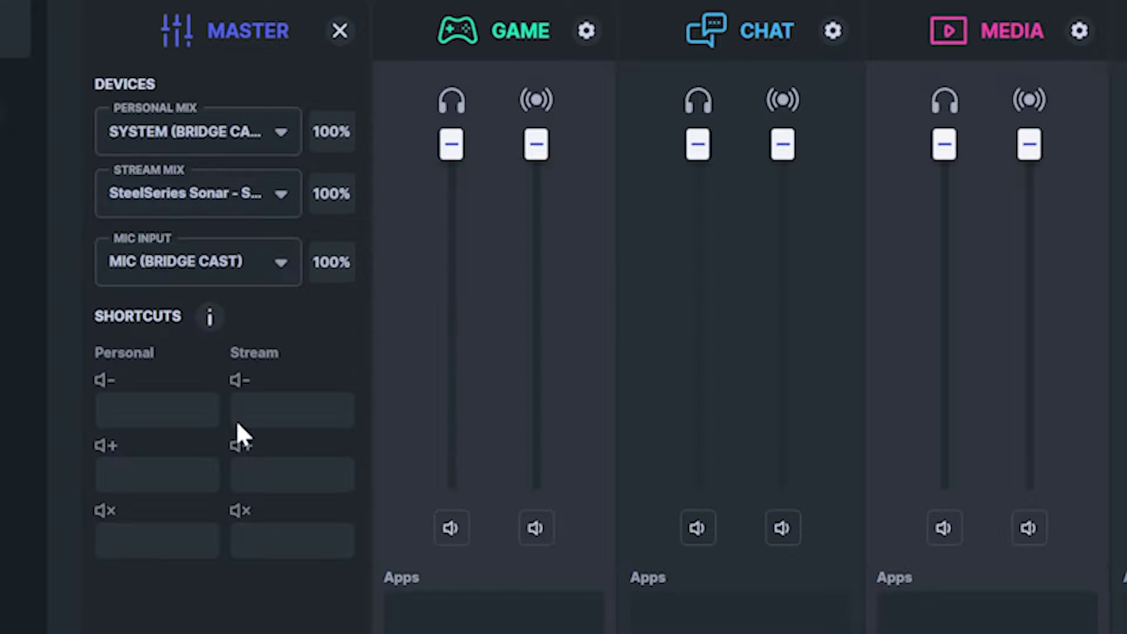
left_click(323, 216)
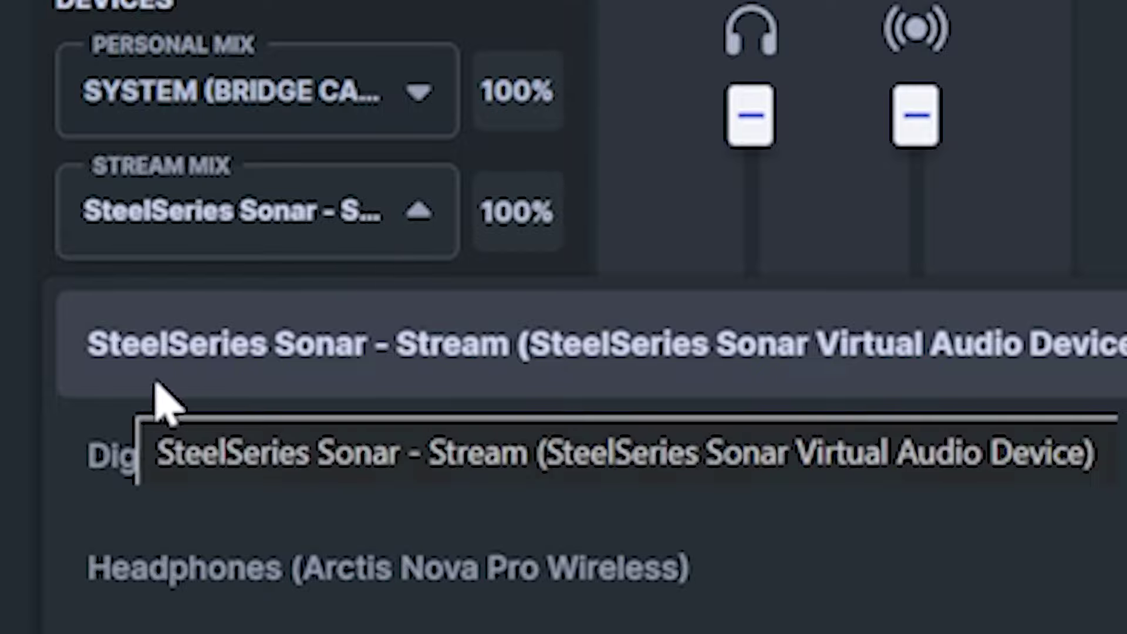
left_click(452, 367)
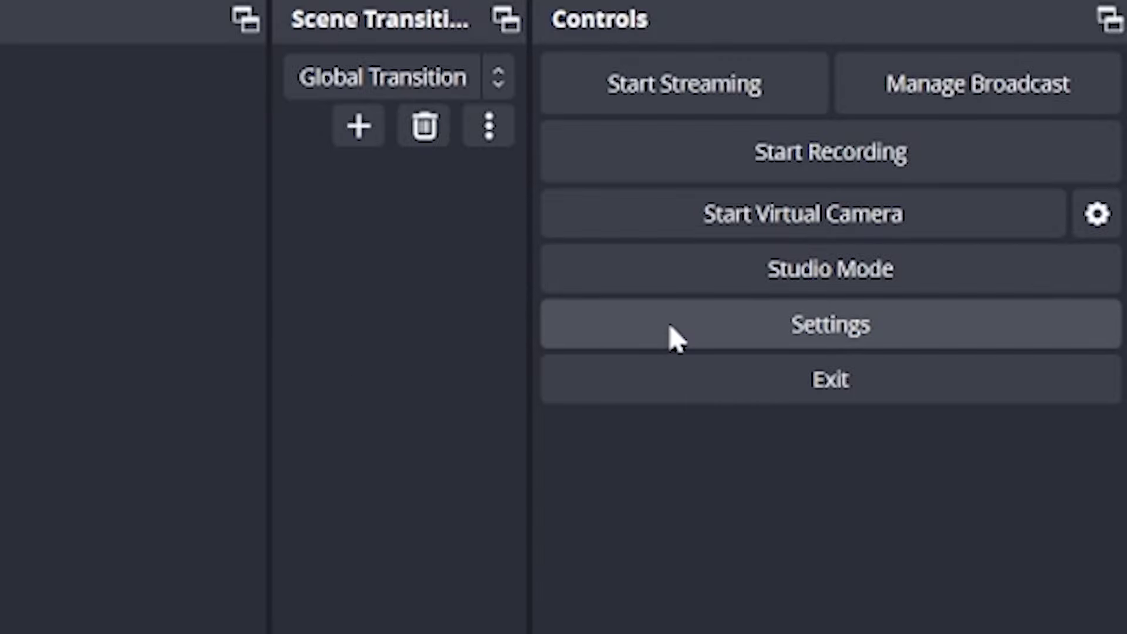
Step: In OBS Settings > Audio, set Desktop Audio to Disabled
left_click(672, 337)
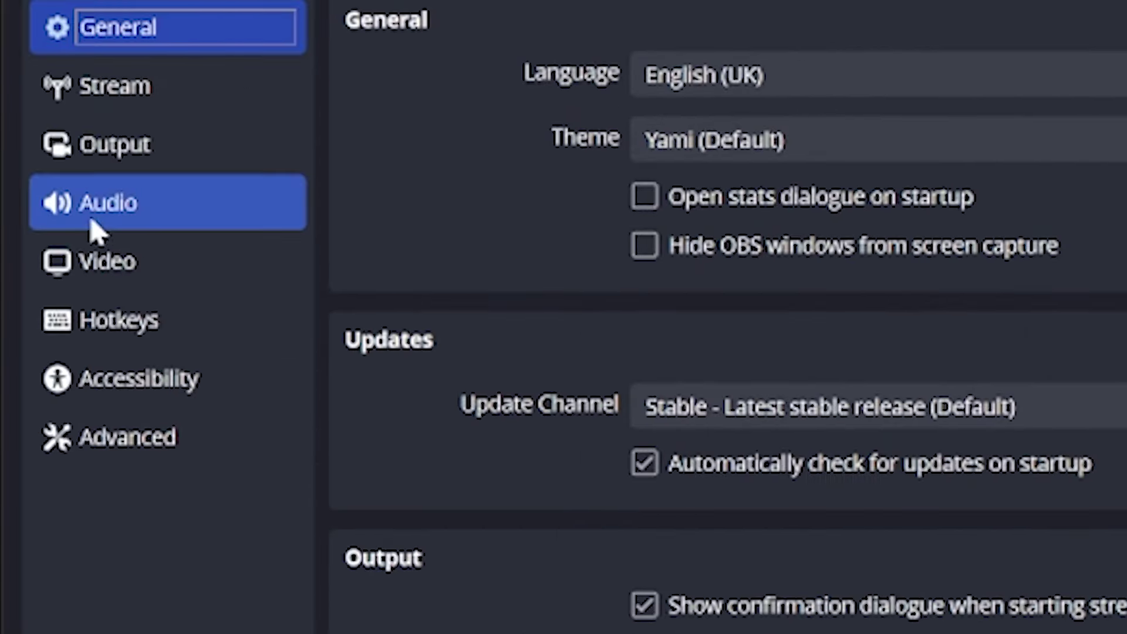
left_click(95, 232)
left_click(769, 295)
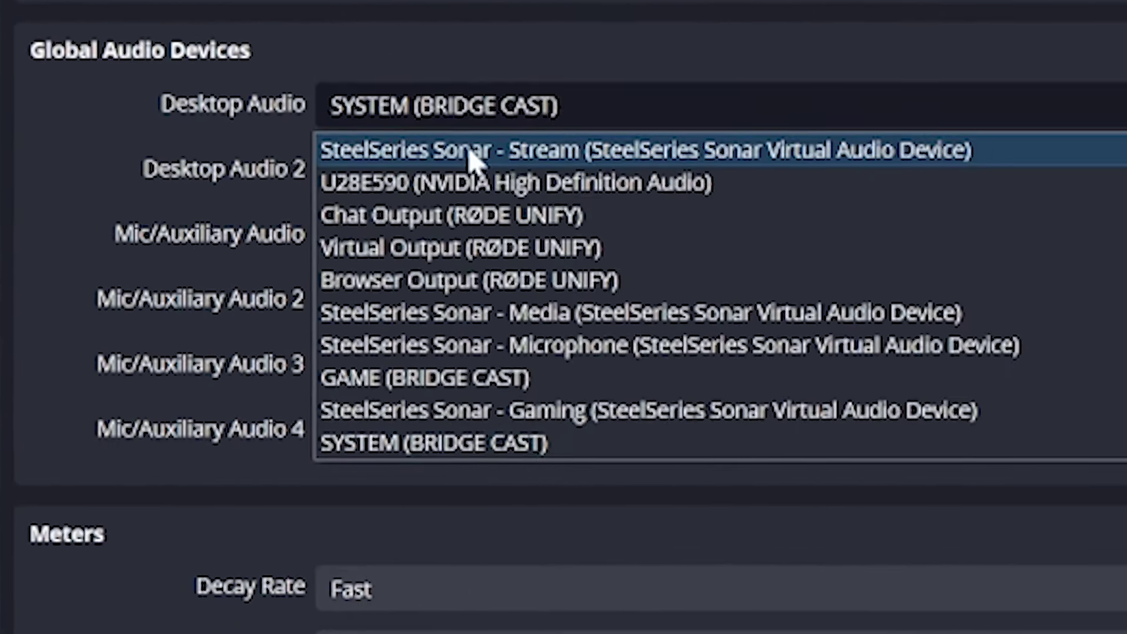
scroll(782, 353, "up", 3)
left_click(780, 347)
Step: Set Mic/Auxiliary Audio to the SteelSeries Sonar - Stream device
left_click(450, 245)
left_click(458, 283)
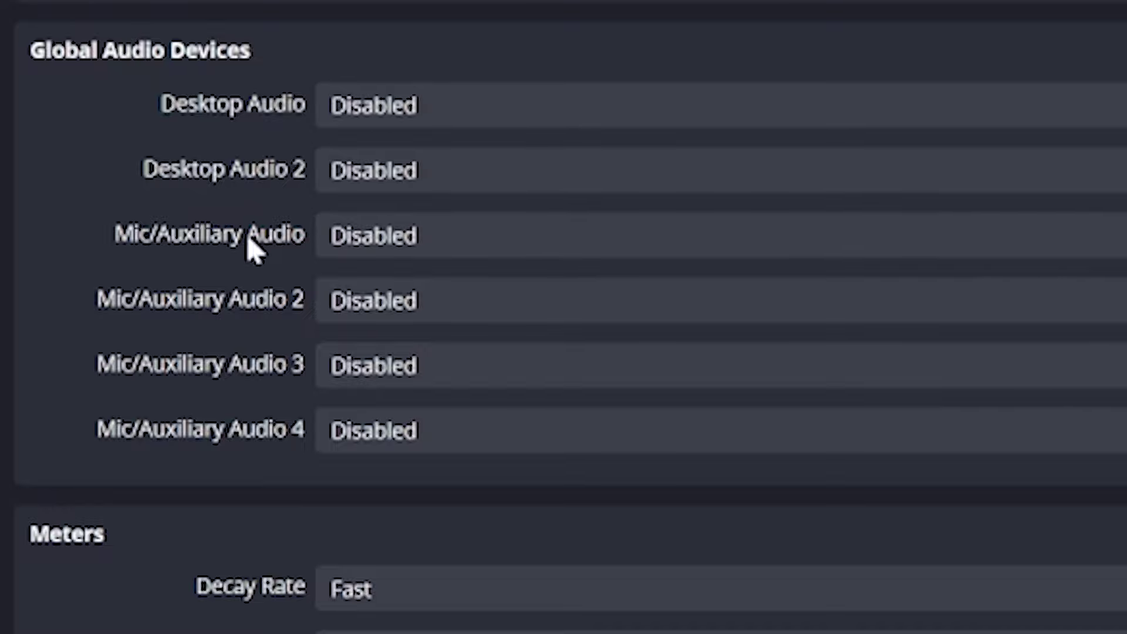
left_click(337, 258)
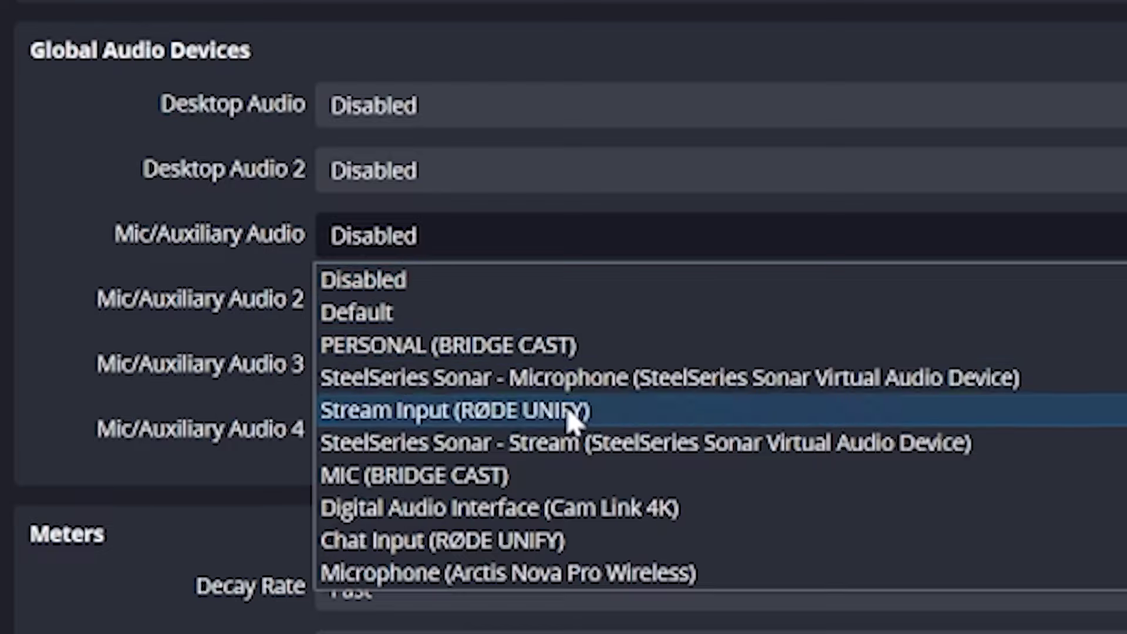
left_click(572, 441)
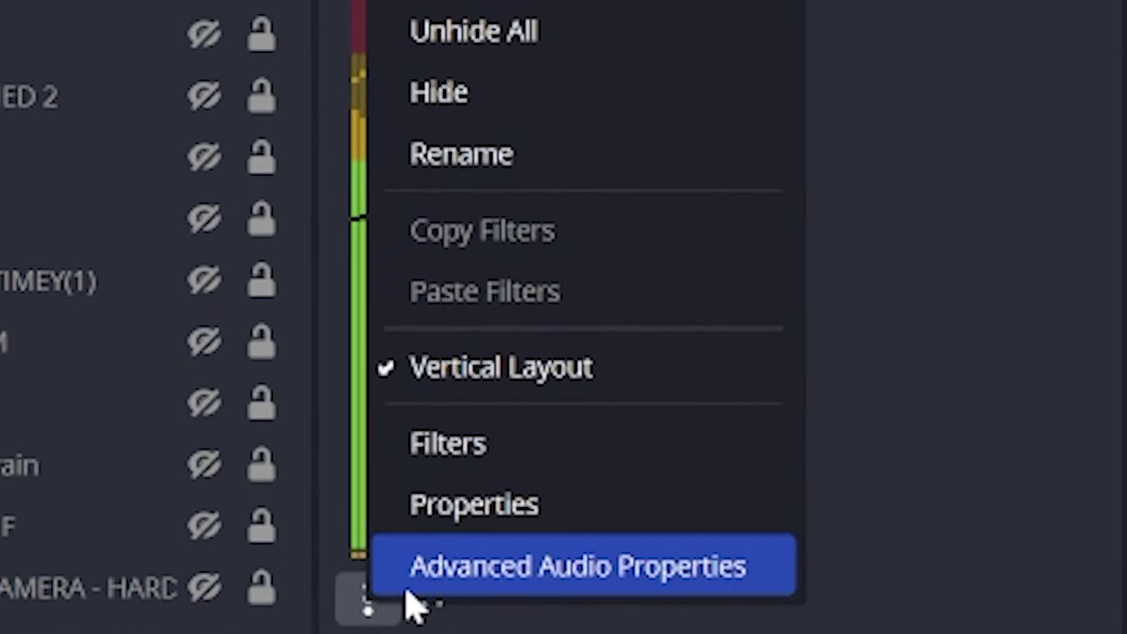
Step: Open the Mic/Auxiliary Audio device choices to switch the input to MIC (BRIDGE CAST)
left_click(523, 164)
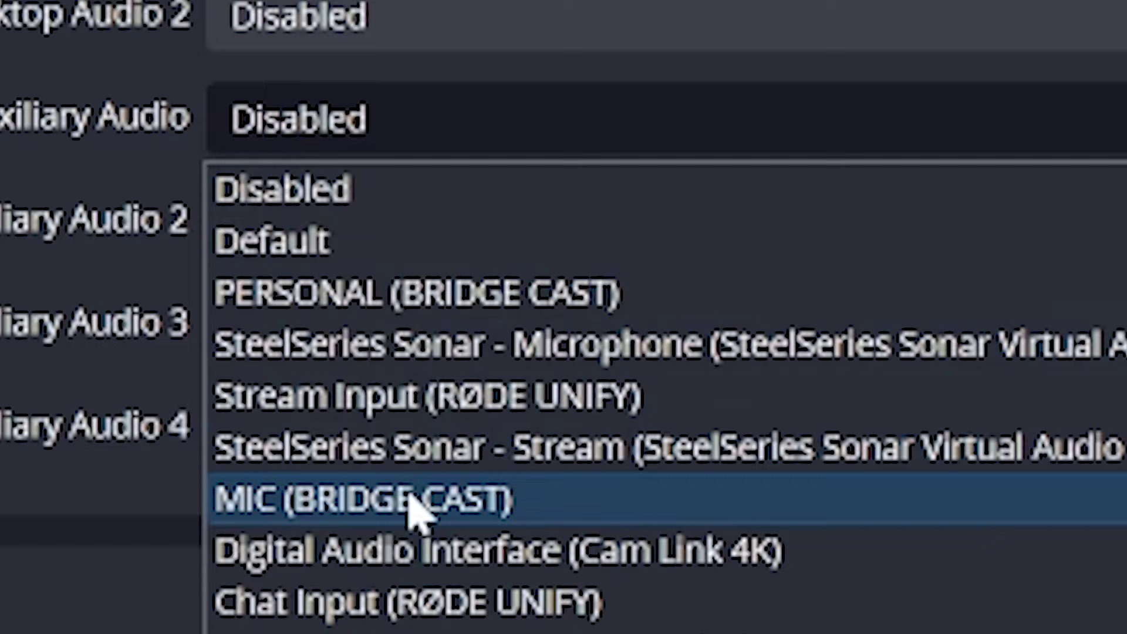
Step: Use MIC (BRIDGE CAST) as Mic/Aux input and Microphone (Arctis Nova Pro Wireless) as Mic/Aux 2
left_click(414, 509)
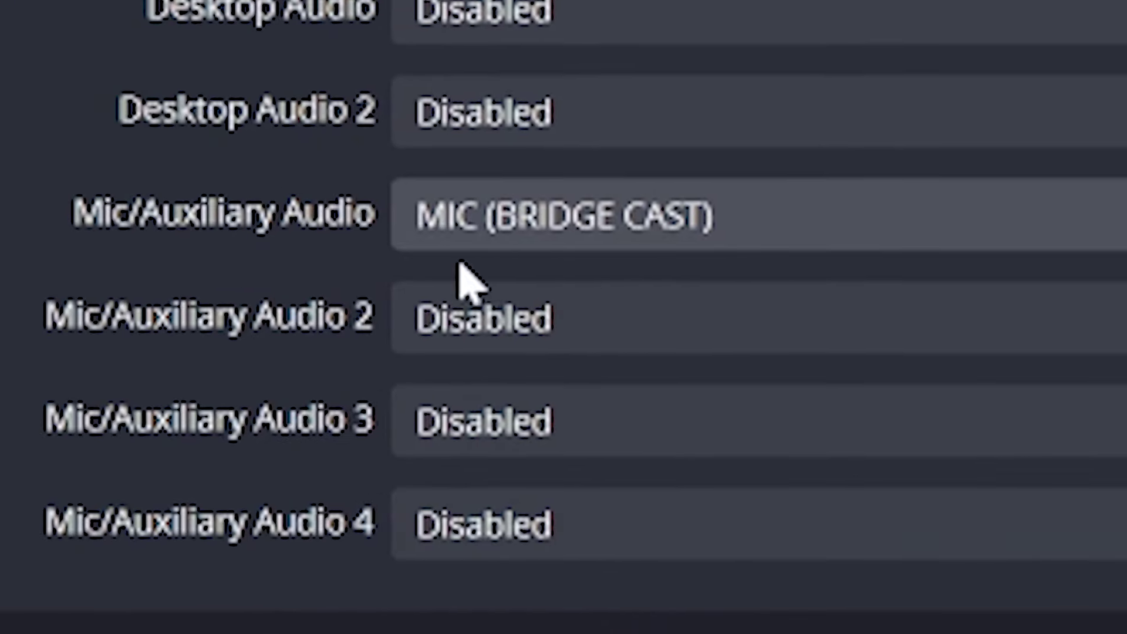
left_click(487, 320)
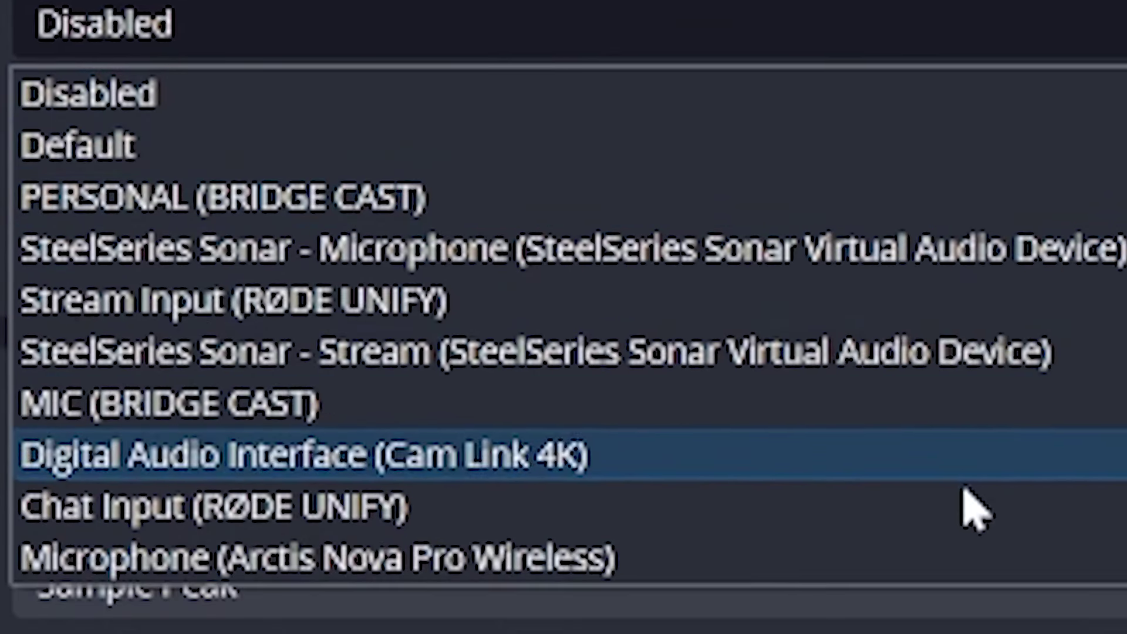
left_click(956, 556)
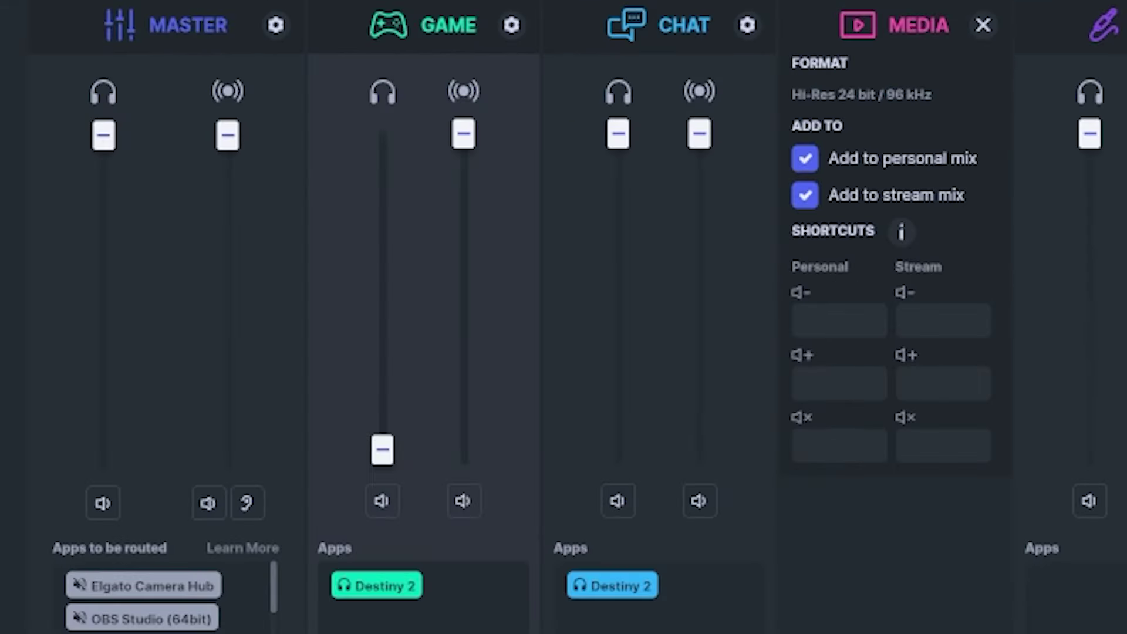
Step: Lower Media to about 20% and raise Game to full in Sonar's personal mix
key("Escape")
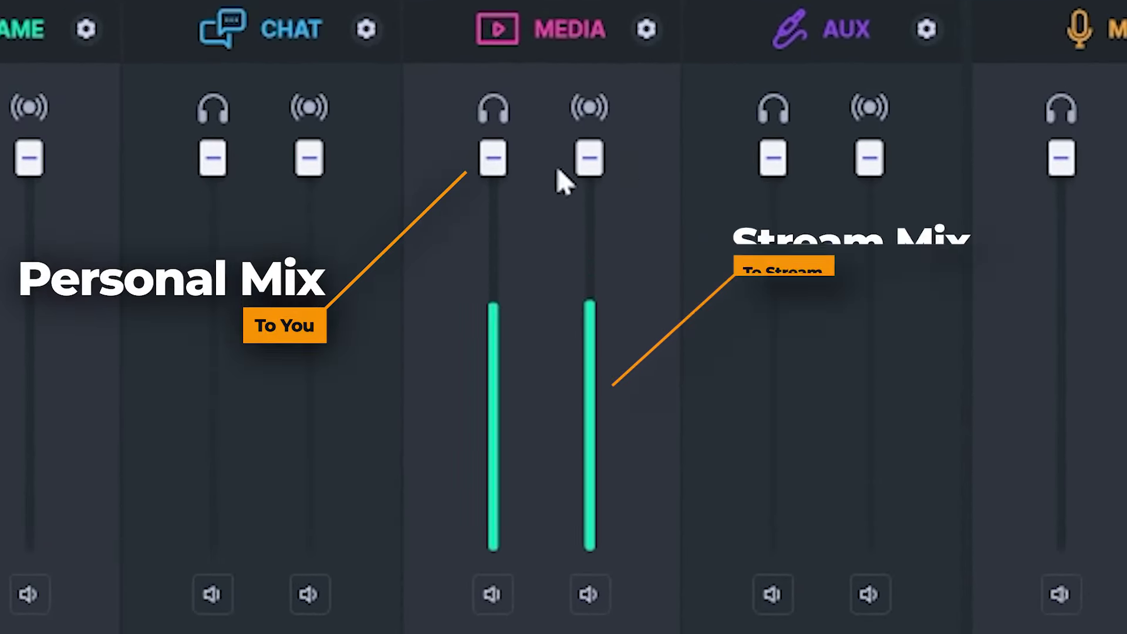
left_click_drag(493, 167, 493, 473)
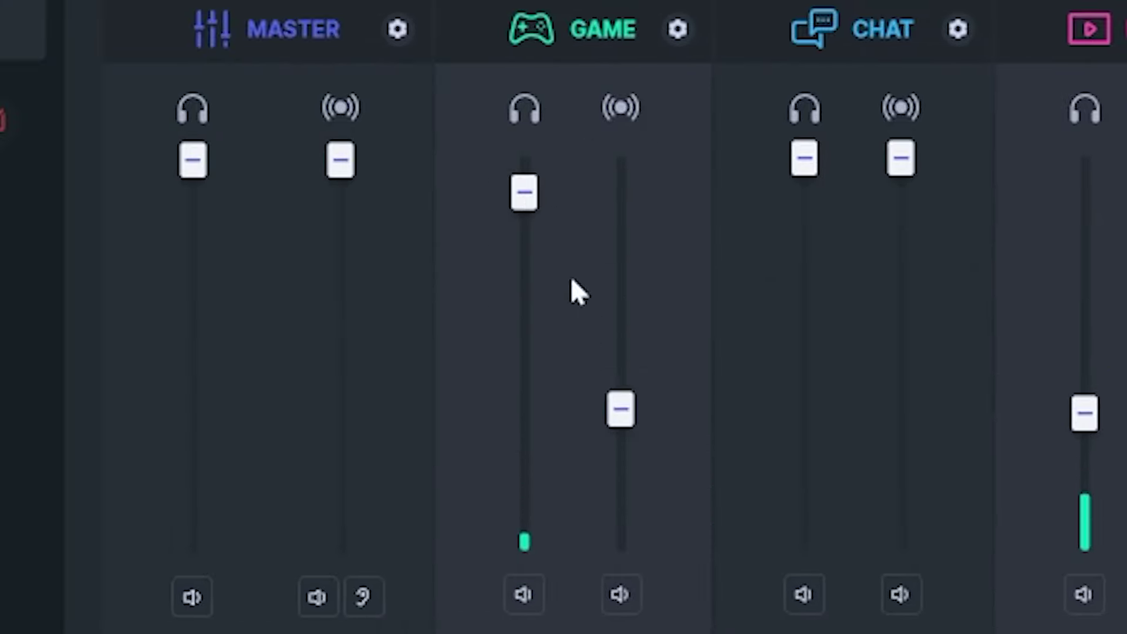
left_click_drag(522, 193, 523, 160)
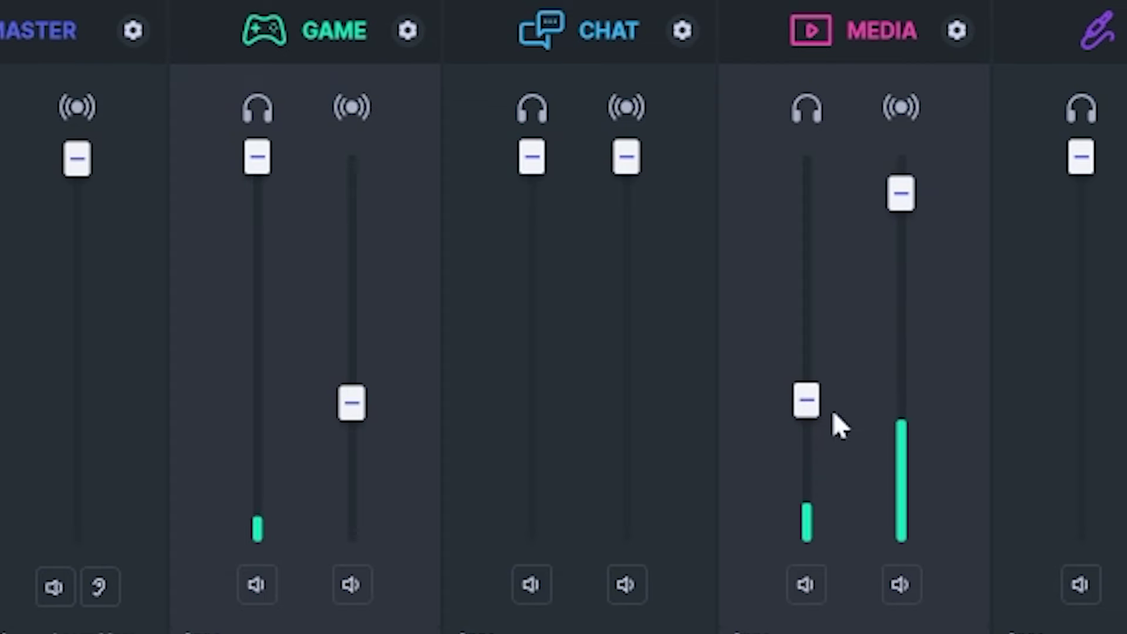
Step: Mute Media in the personal mix, adjust Game's stream level, and return Game's personal level to 100%
left_click(805, 584)
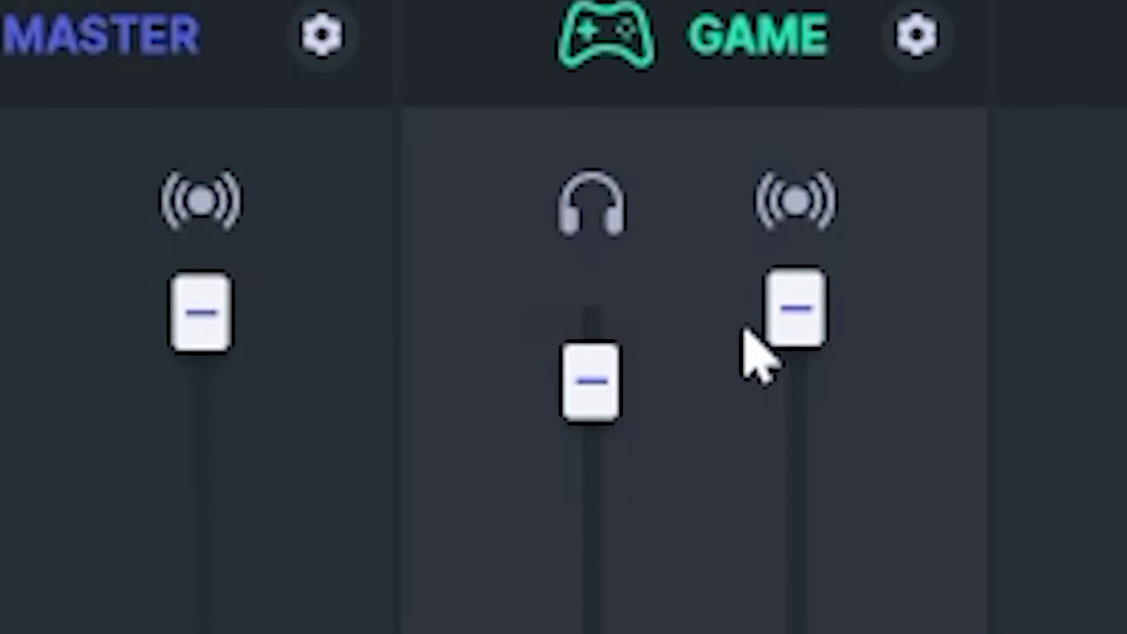
left_click_drag(795, 311, 838, 633)
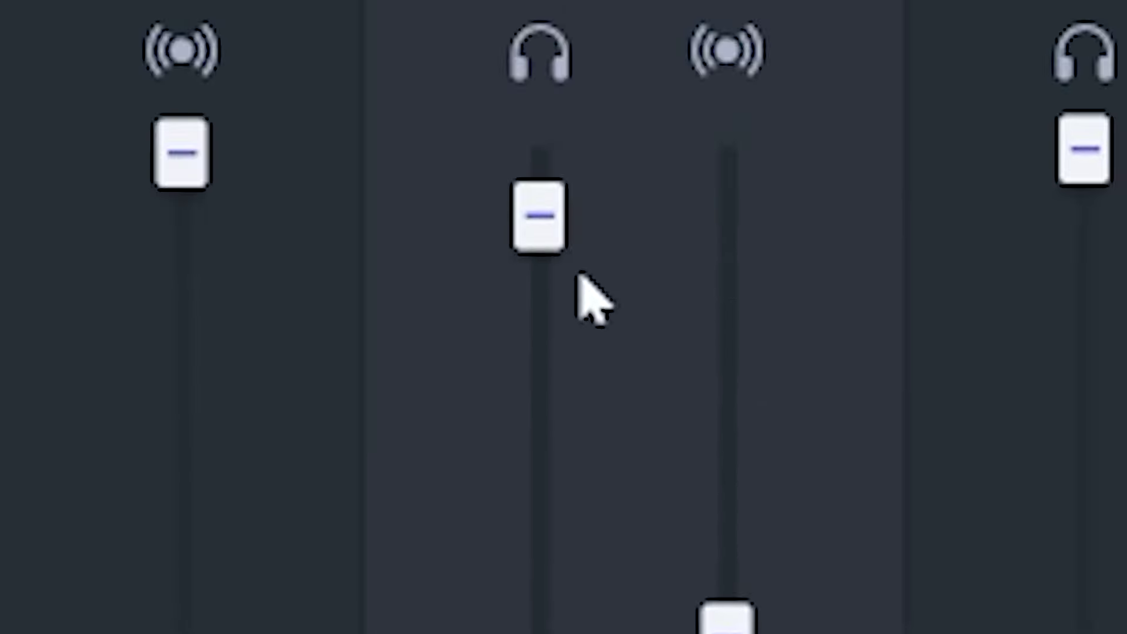
left_click_drag(536, 231, 505, 234)
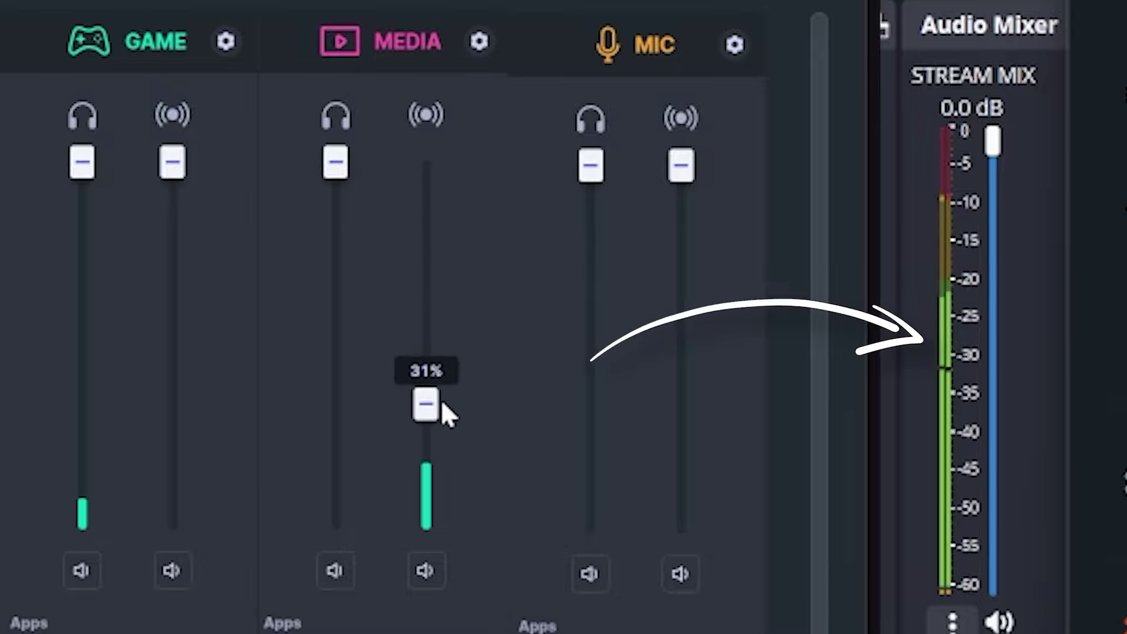
Step: Nudge Media's stream level down, boost the Audio 2 clip to about +10 dB, and select Audio 4
left_click_drag(447, 491, 447, 497)
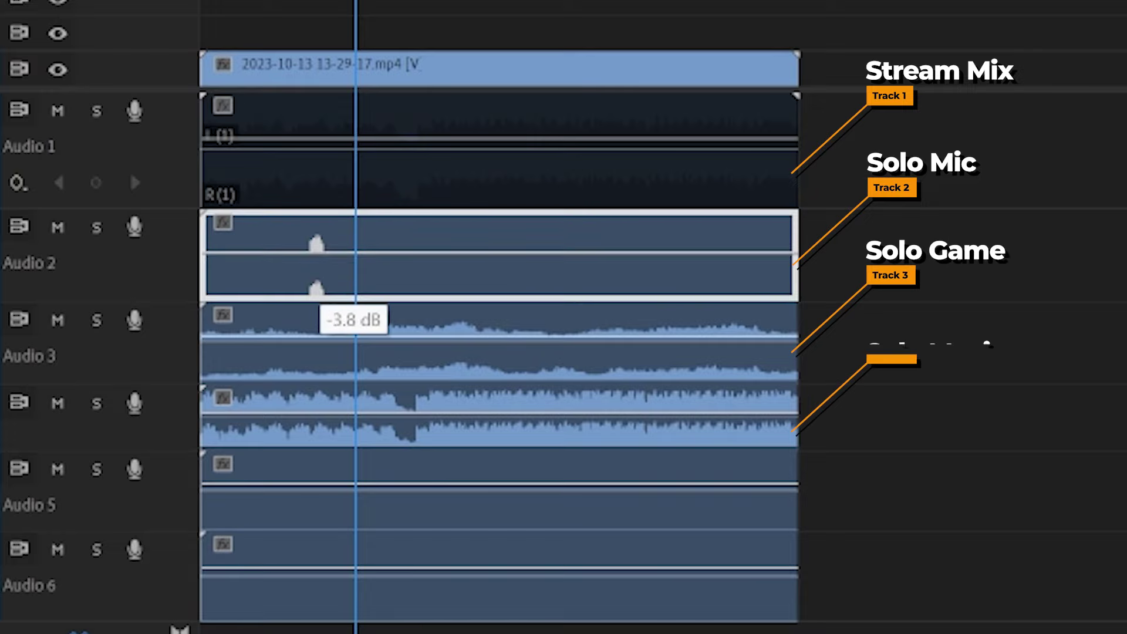
left_click_drag(317, 276, 321, 236)
left_click(362, 436)
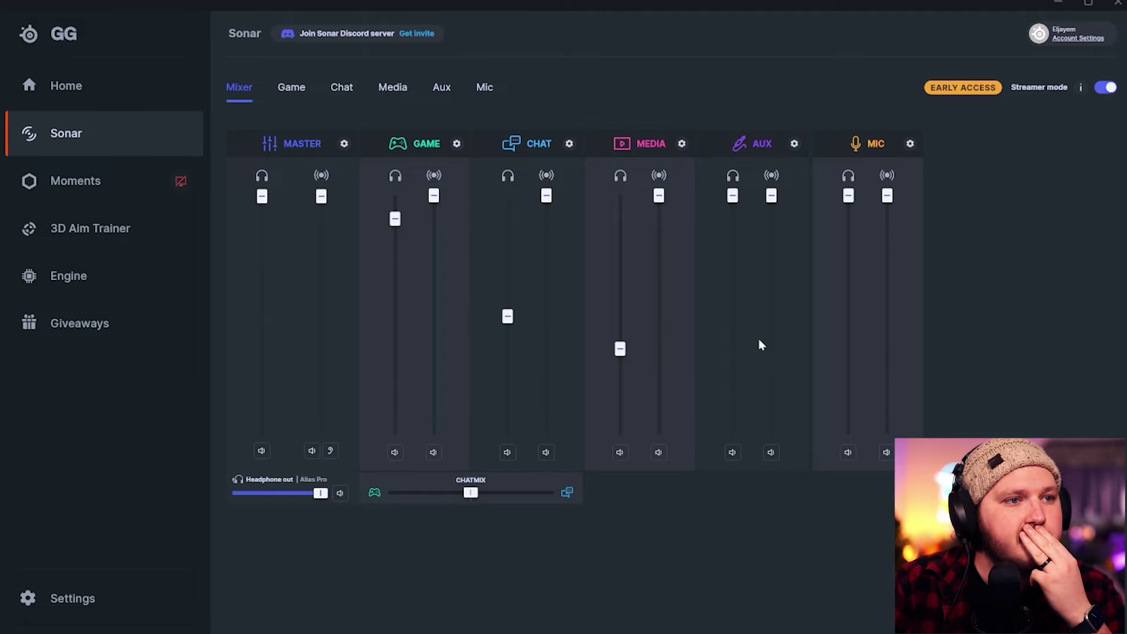
Step: Choose the Balanced microphone configuration preset in Sonar's Mic tab, loading its EQ curve
left_click(910, 144)
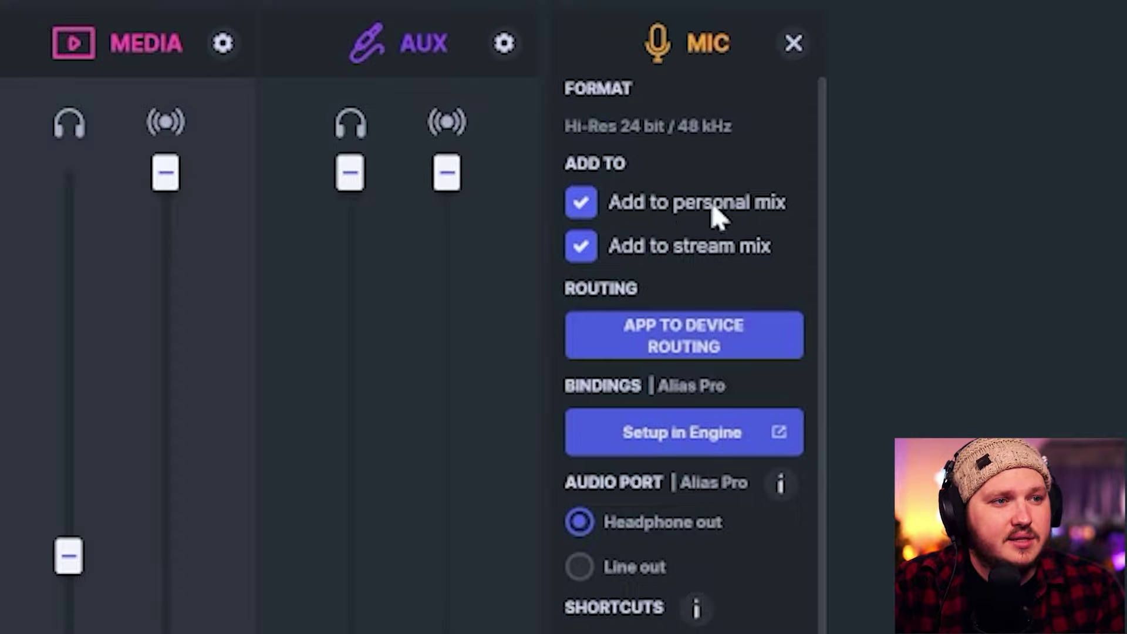
left_click(1048, 185)
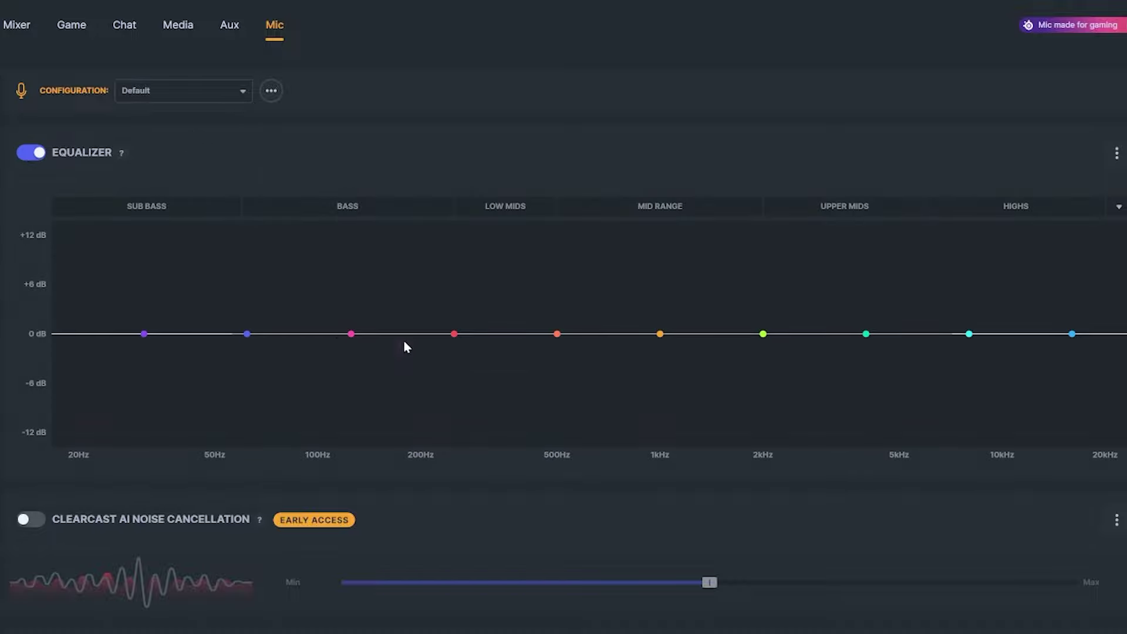
left_click(166, 91)
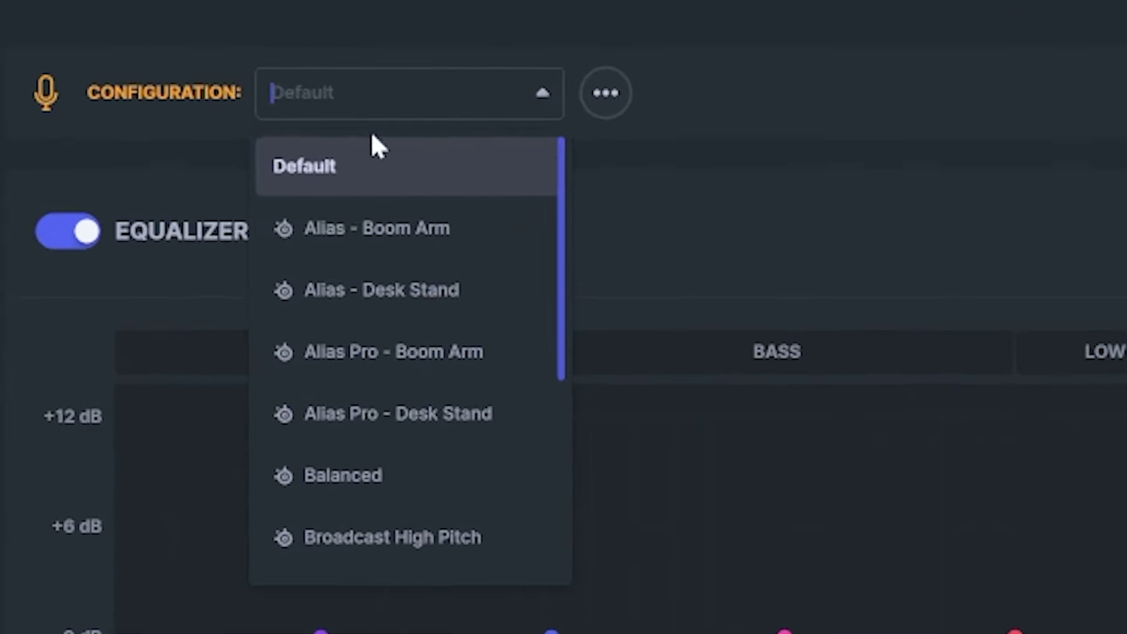
left_click(479, 427)
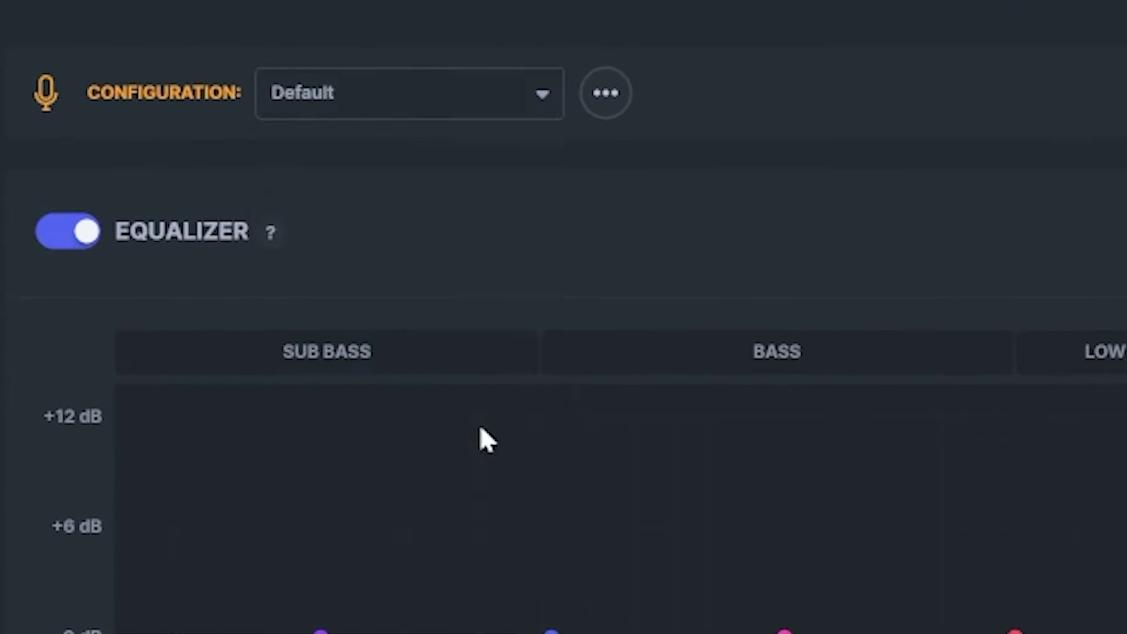
left_click(311, 100)
left_click_drag(252, 150, 254, 242)
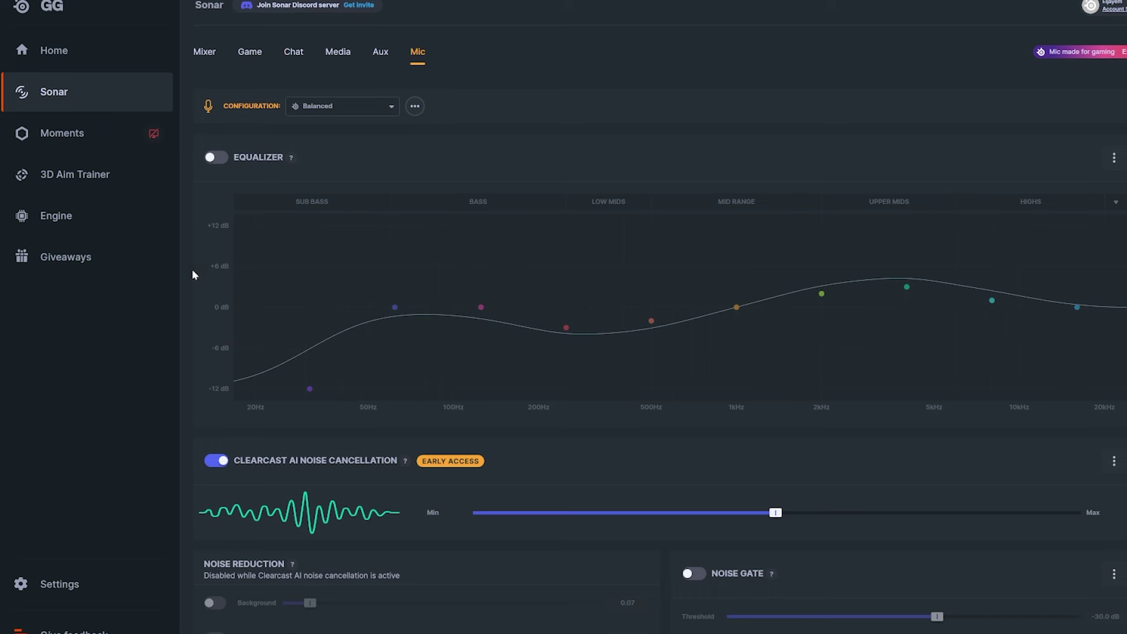
Step: Turn off ClearCast AI noise cancellation and adjust the compressor level
scroll(216, 267, "down", 3)
left_click(216, 321)
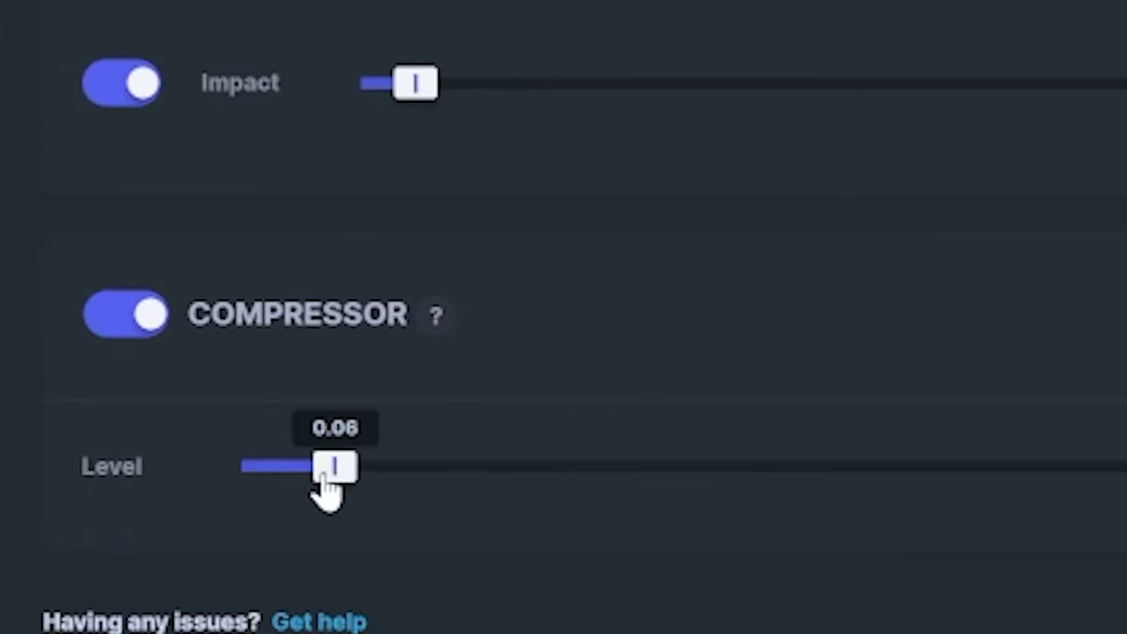
left_click_drag(320, 475, 378, 493)
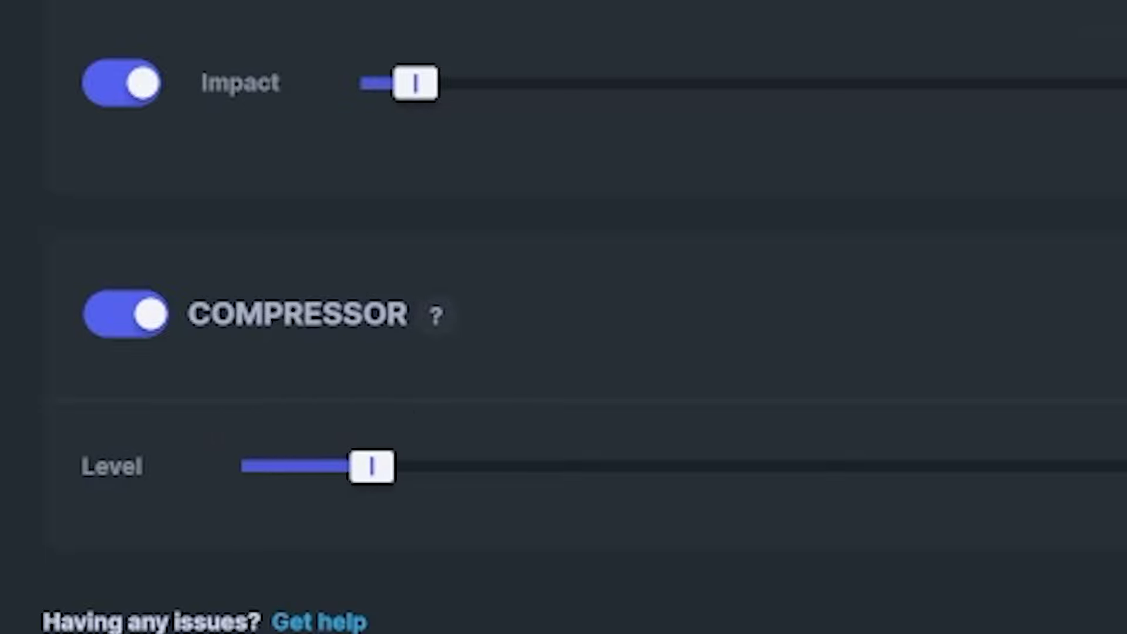
Step: Enable the noise gate with its threshold at about -32 dB
left_click(297, 186)
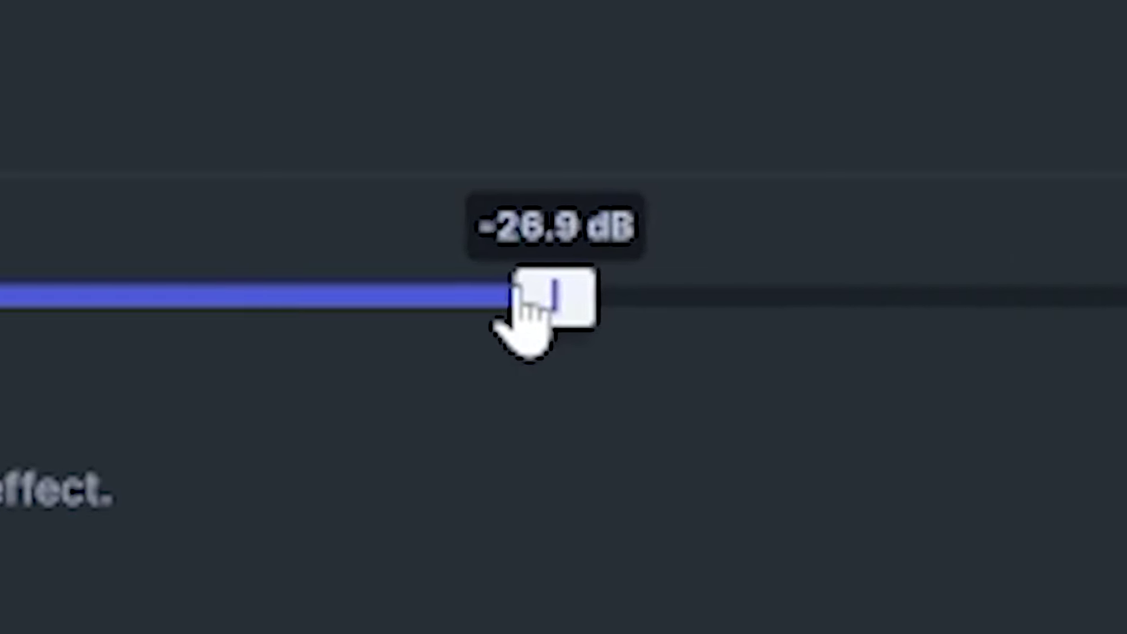
left_click_drag(531, 329, 459, 330)
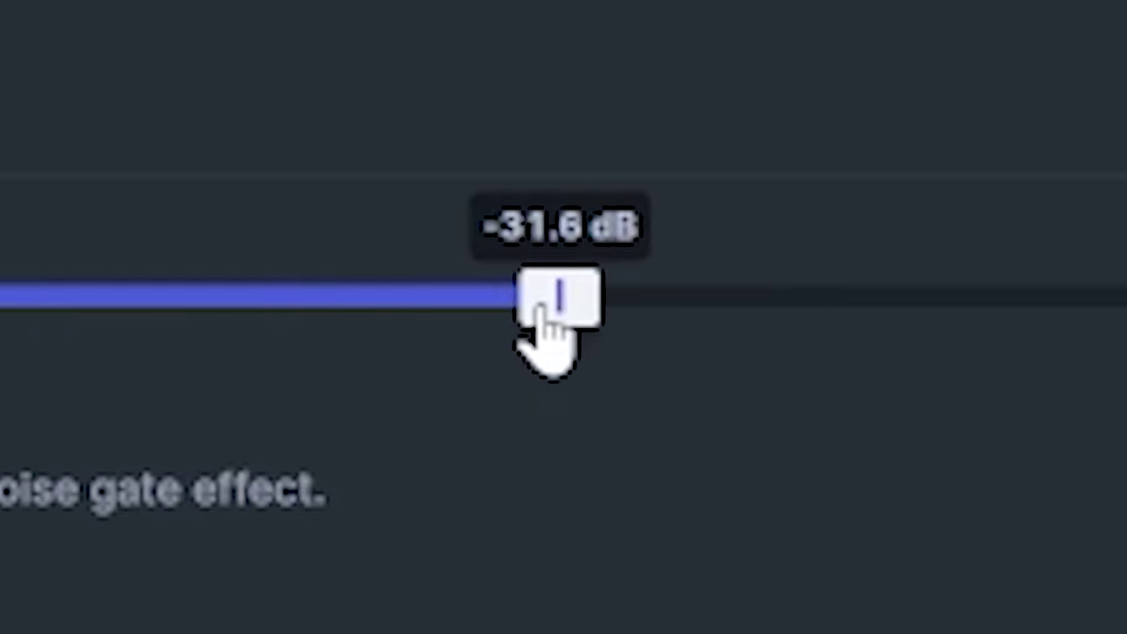
left_click_drag(549, 329, 523, 329)
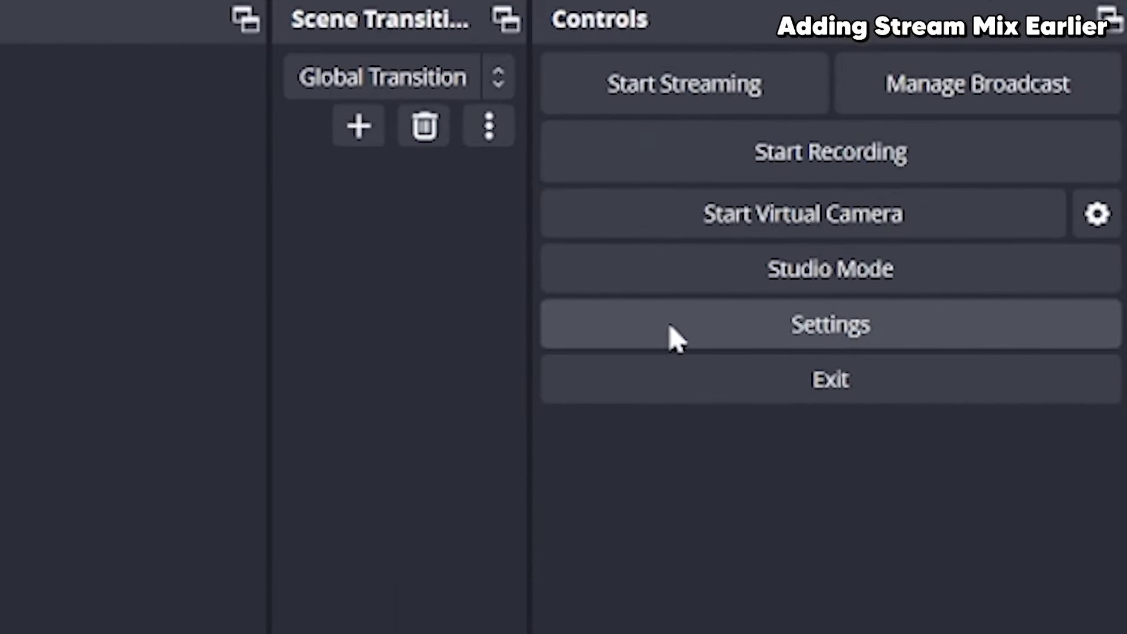
Step: In OBS Audio settings, disable Desktop Audio and set Mic/Auxiliary Audio to SteelSeries Sonar - Stream
left_click(675, 338)
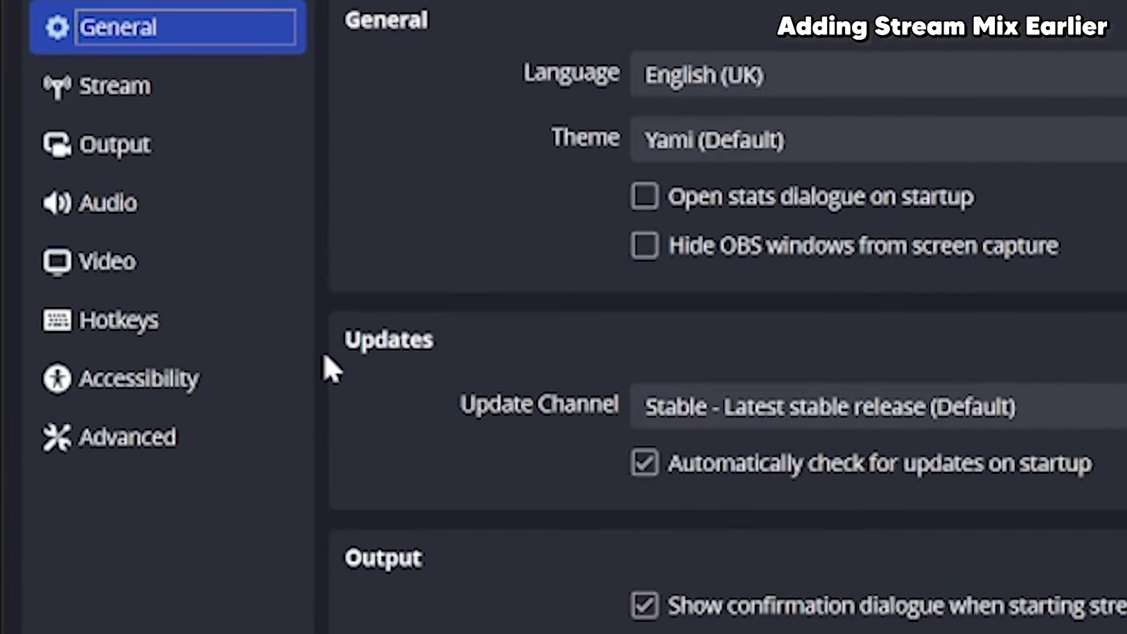
left_click(188, 201)
left_click(763, 291)
scroll(565, 193, "up", 1)
left_click(561, 210)
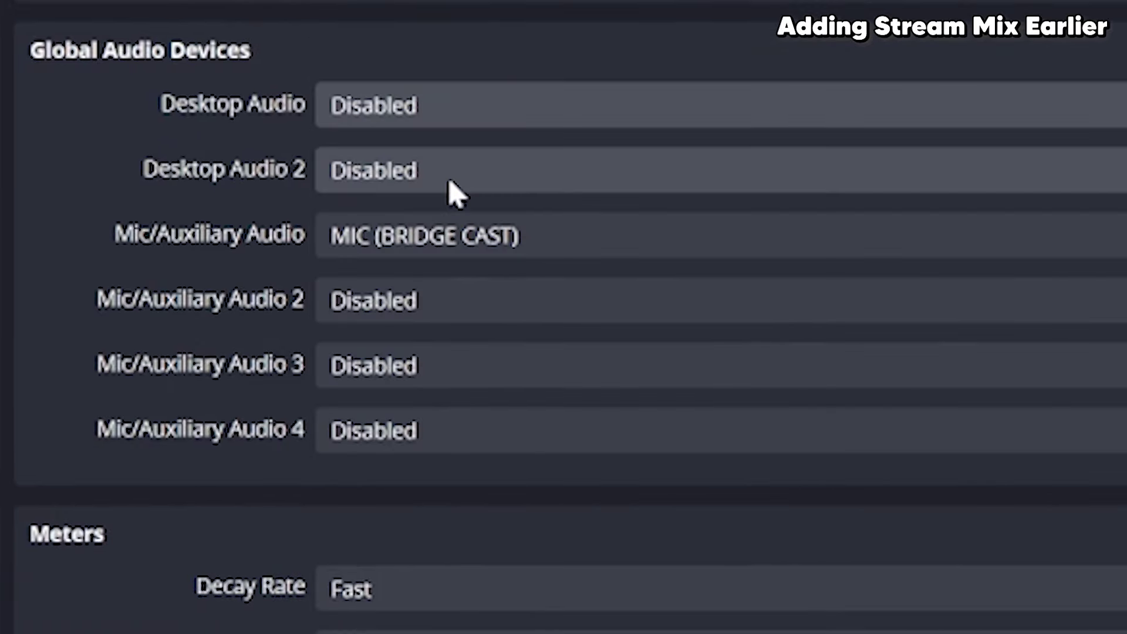
left_click(554, 293)
left_click(555, 339)
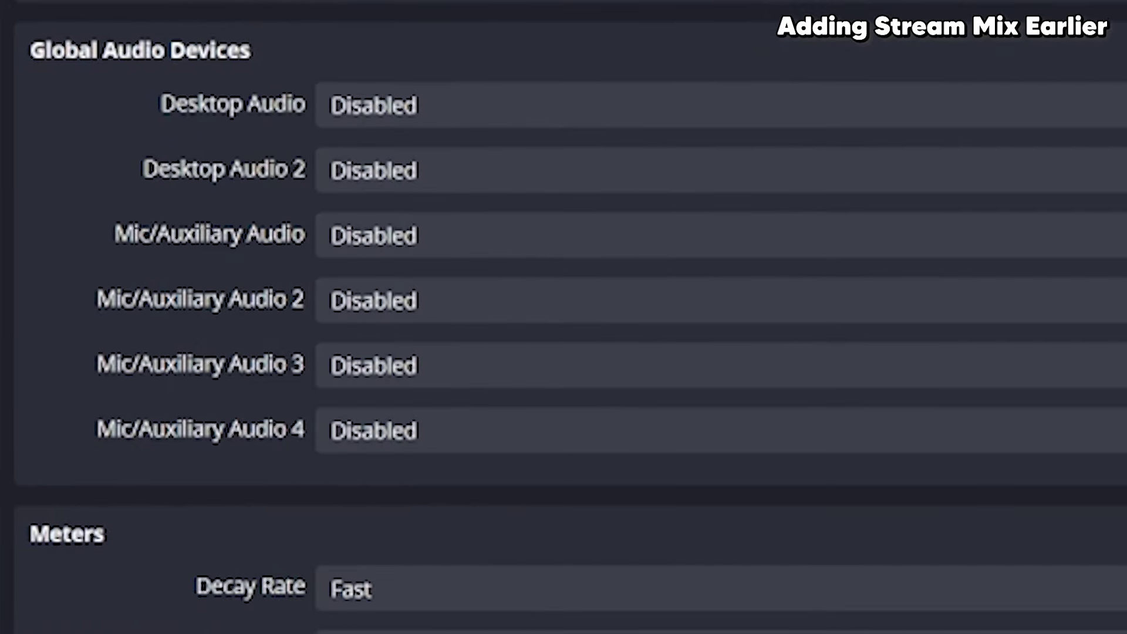
left_click(347, 249)
left_click(555, 441)
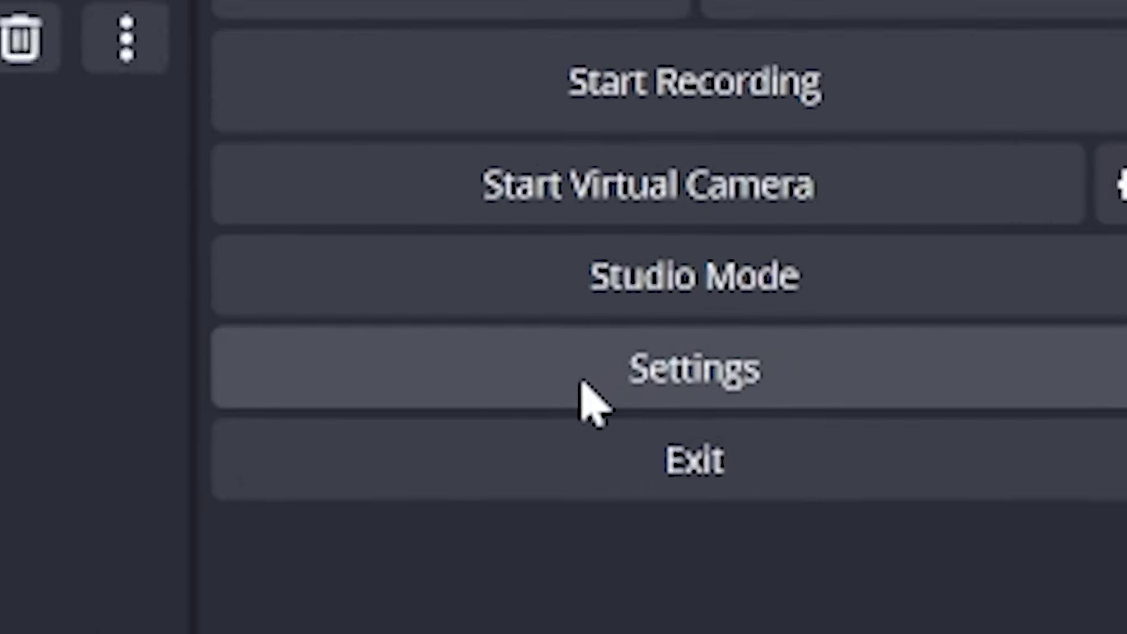
Step: In OBS Output settings, keep Matroska Video (.mkv) as the recording format with audio tracks 1–6 enabled
left_click(506, 326)
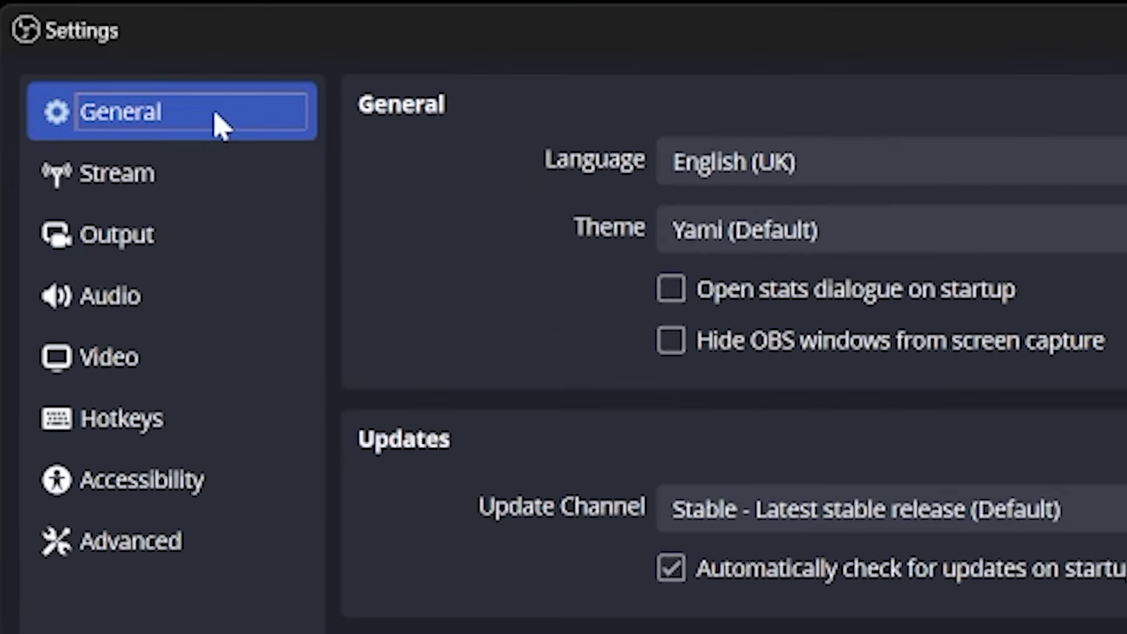
left_click(154, 240)
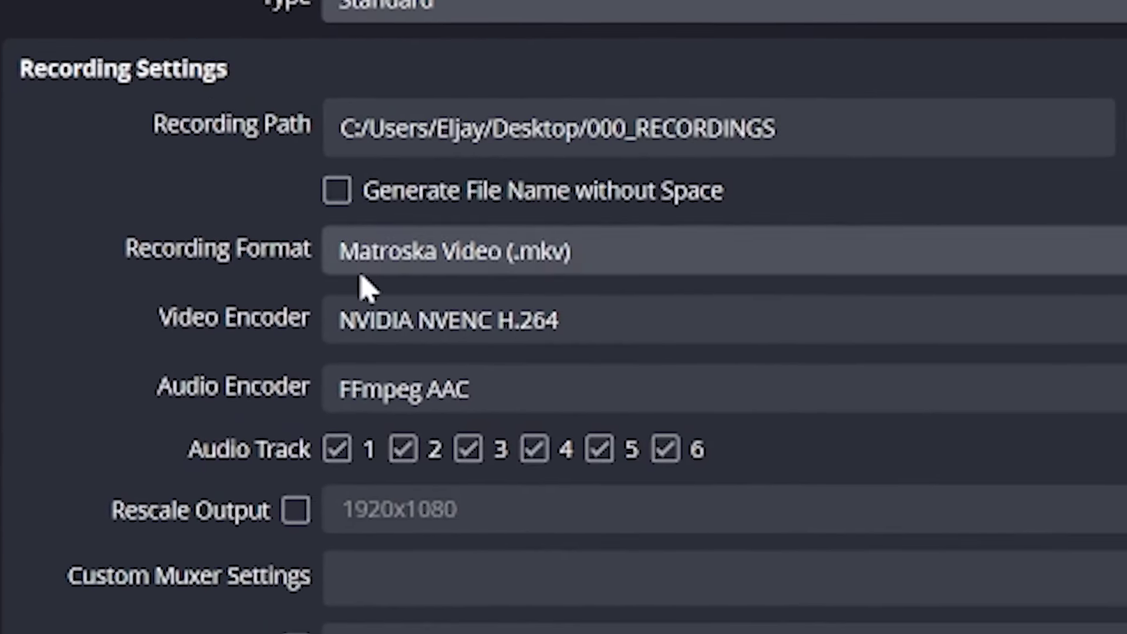
left_click(411, 258)
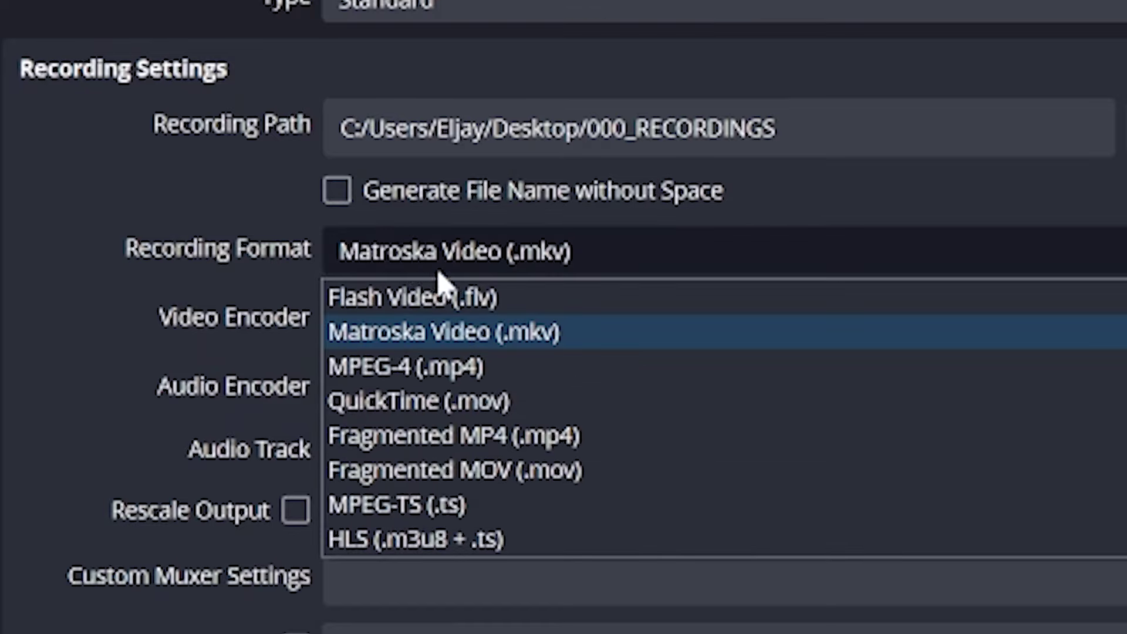
left_click(587, 336)
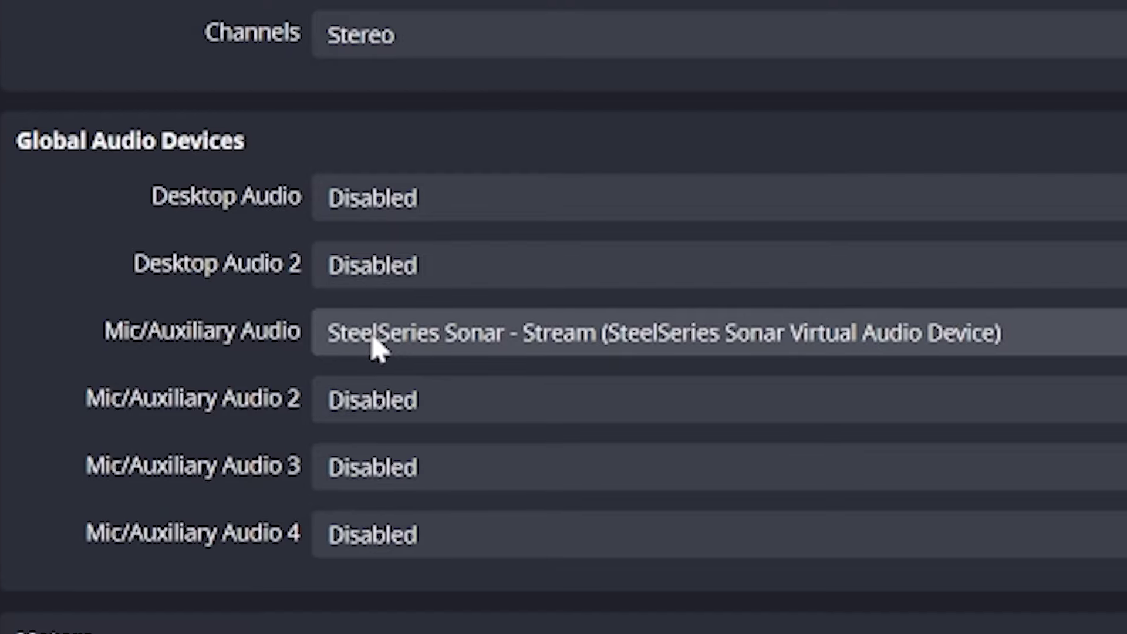
Step: Assign Sonar Microphone to Mic/Aux 2, Sonar Gaming to Desktop Audio, and Sonar Media to Desktop Audio 2
left_click(372, 414)
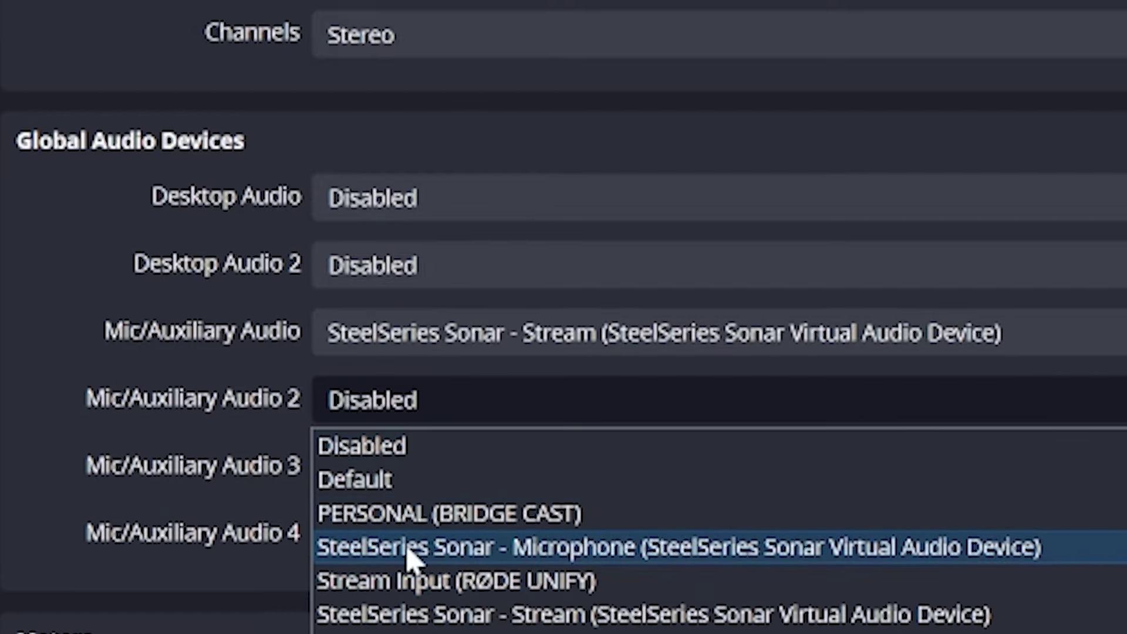
left_click(610, 551)
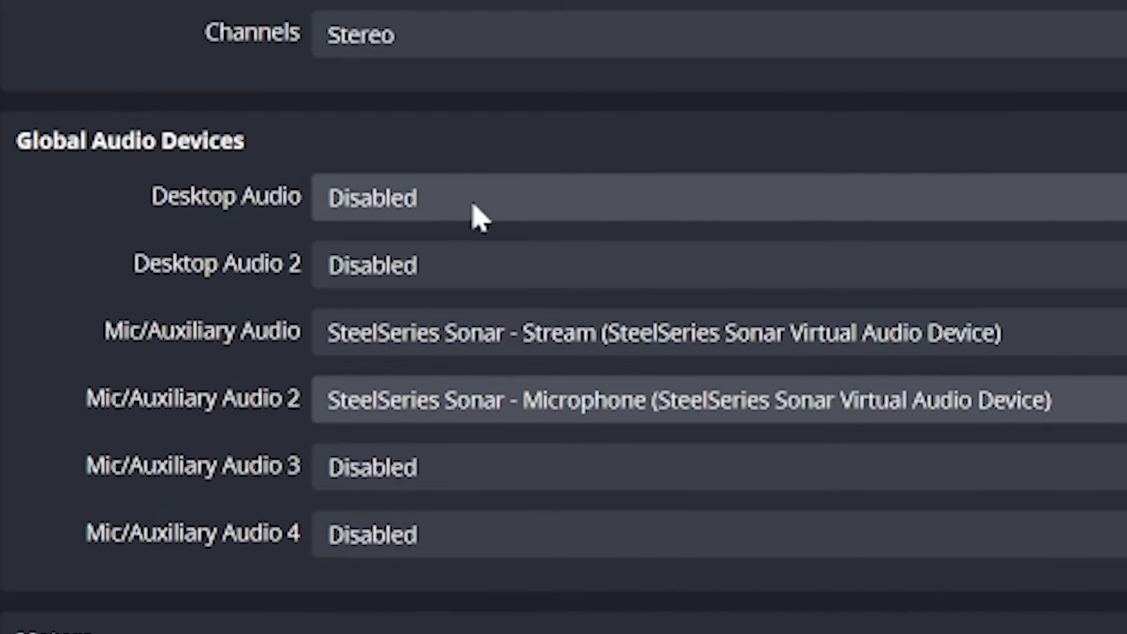
left_click(460, 196)
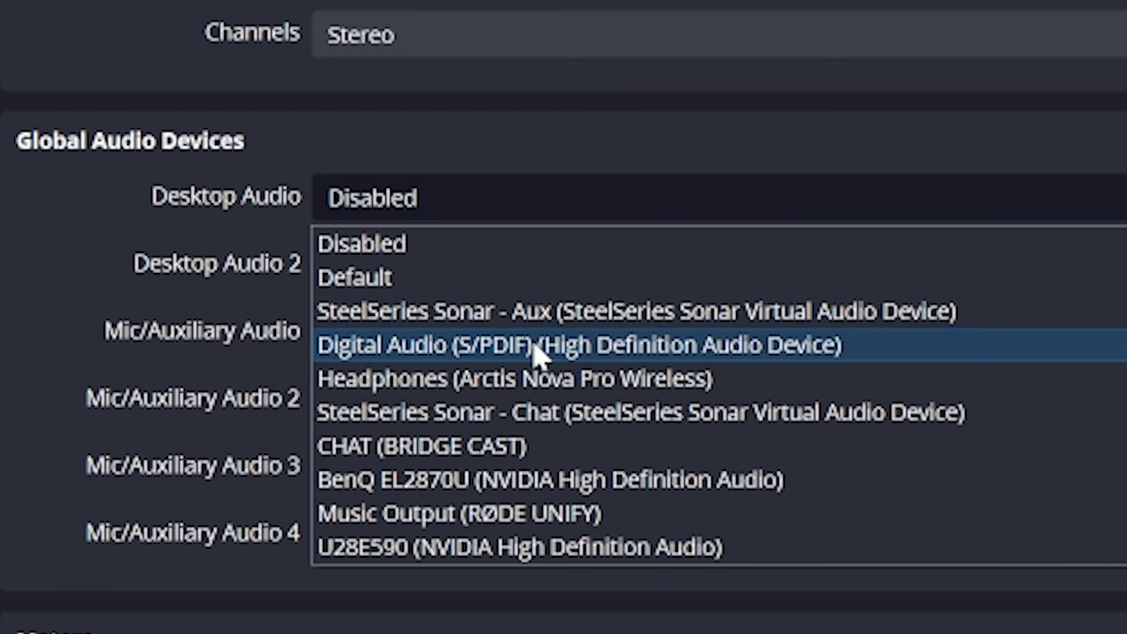
scroll(774, 370, "down", 2)
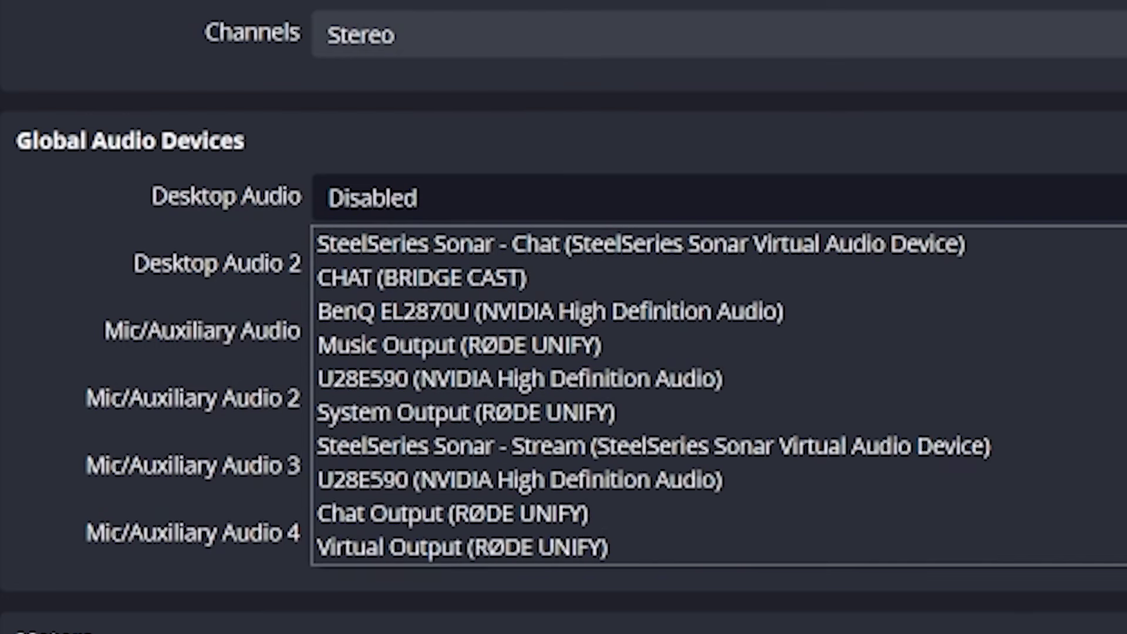
scroll(895, 522, "down", 2)
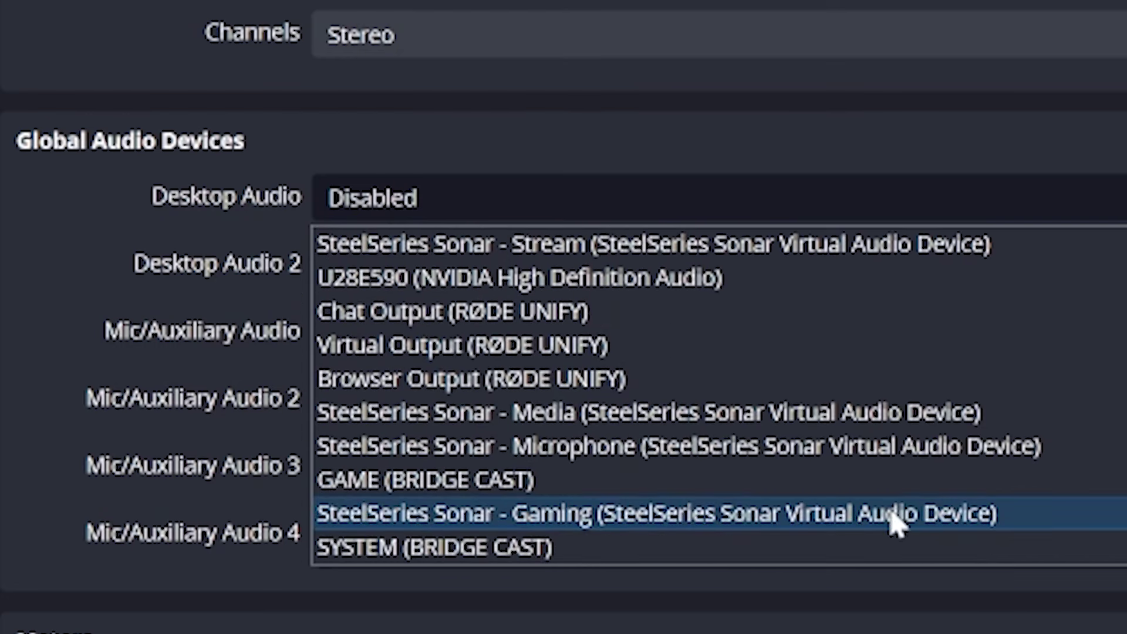
left_click(895, 522)
left_click(473, 261)
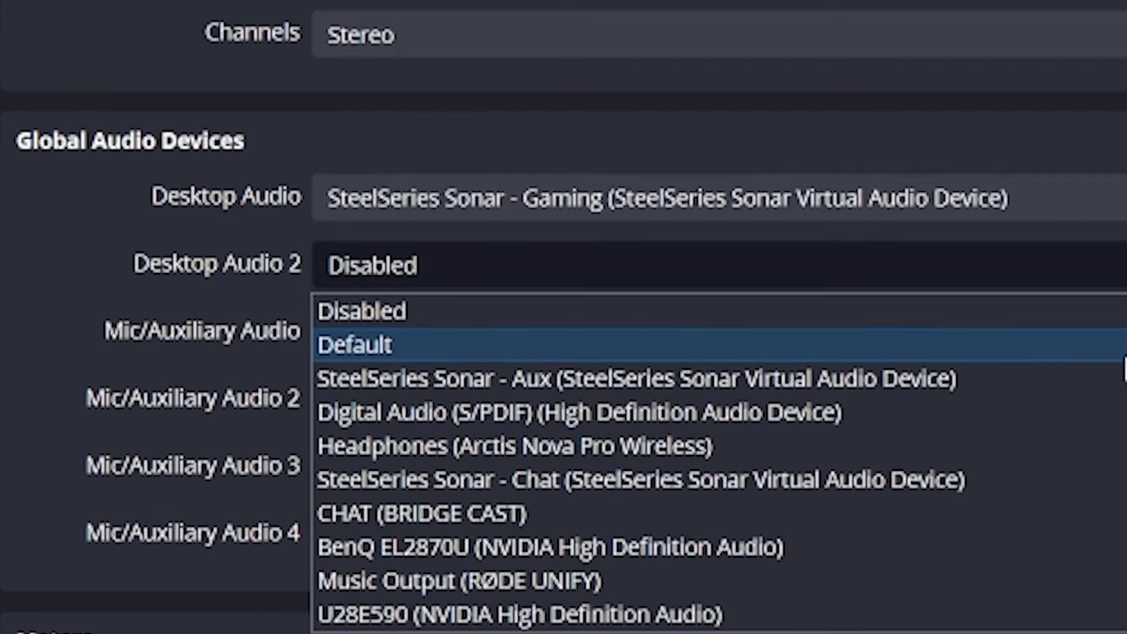
scroll(977, 516, "down", 3)
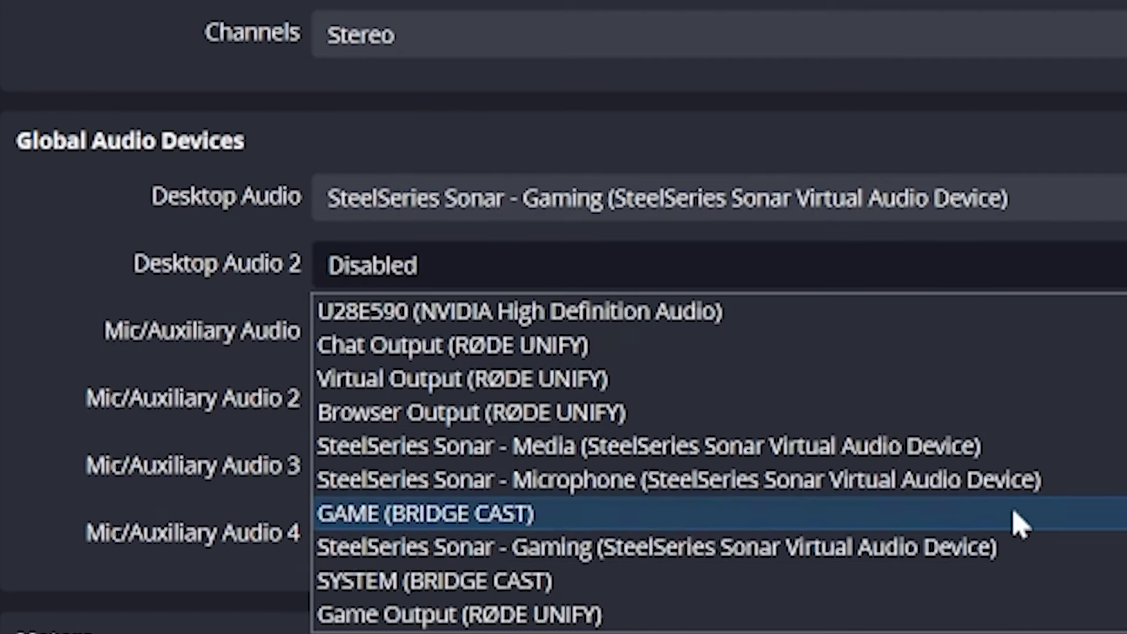
left_click(765, 449)
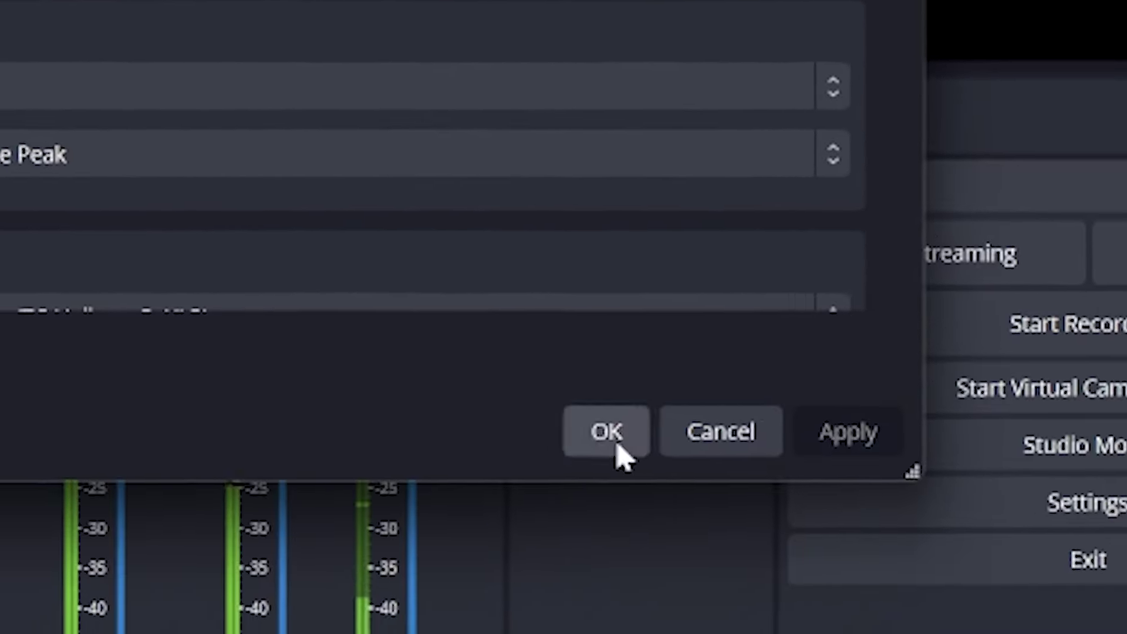
Step: Apply the new audio settings and rename the Desktop Audio mixer source to 'gaming'
left_click(579, 455)
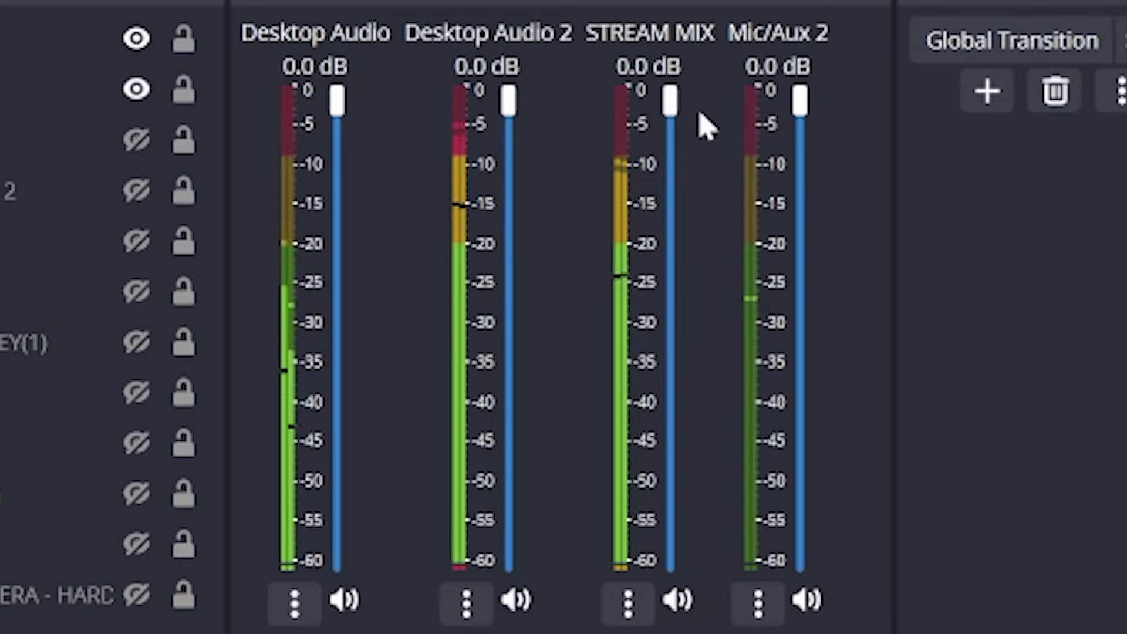
left_click(295, 602)
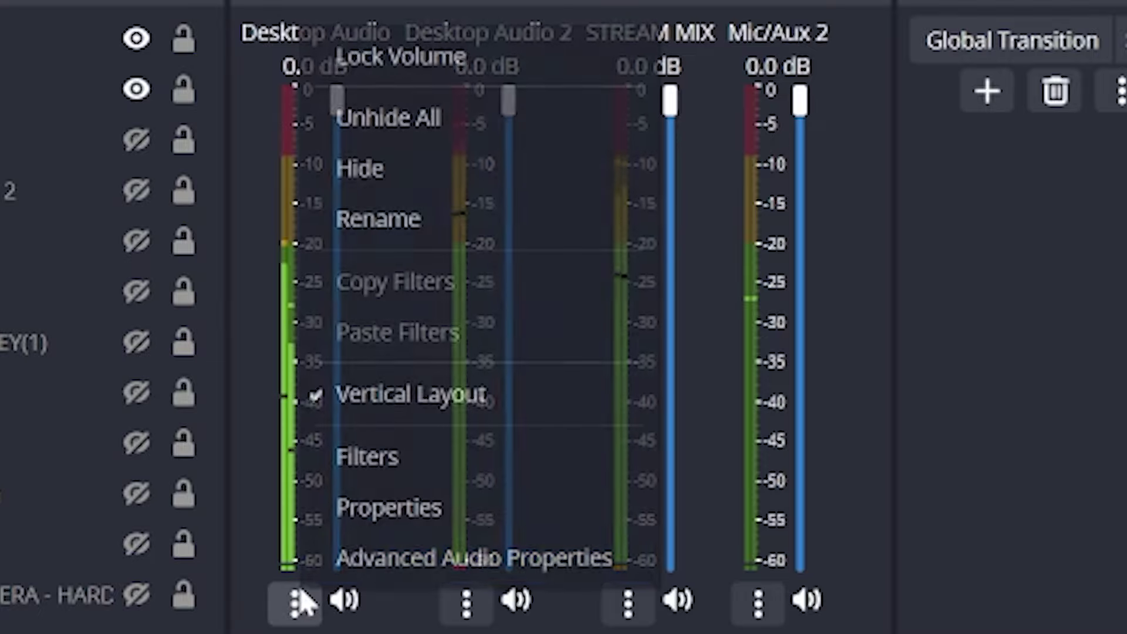
left_click(408, 283)
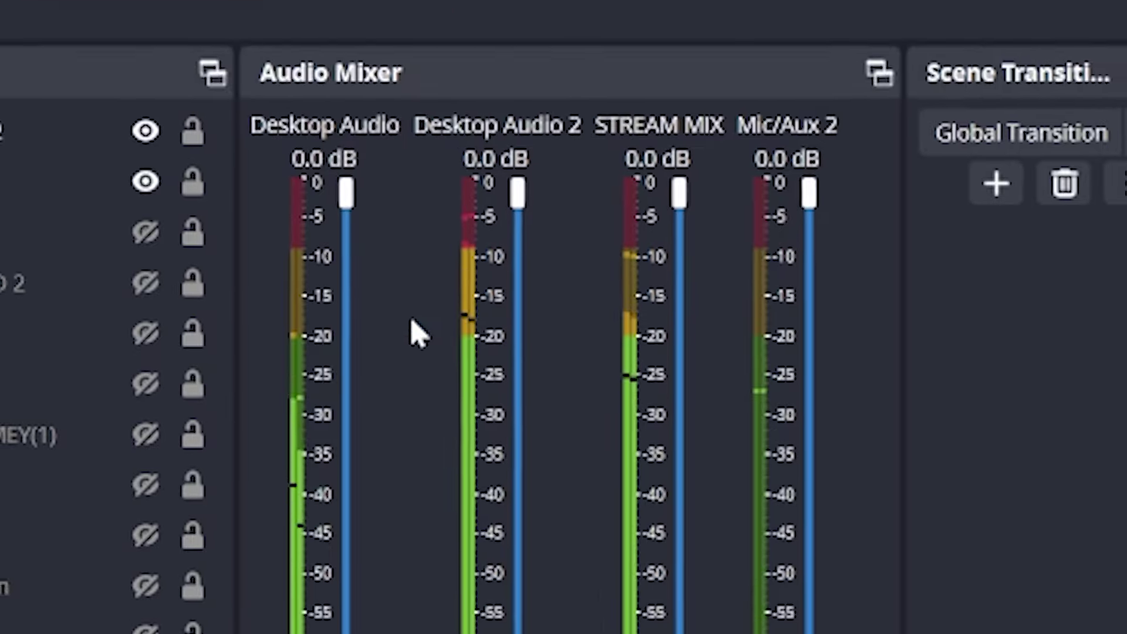
type("g")
type("aming")
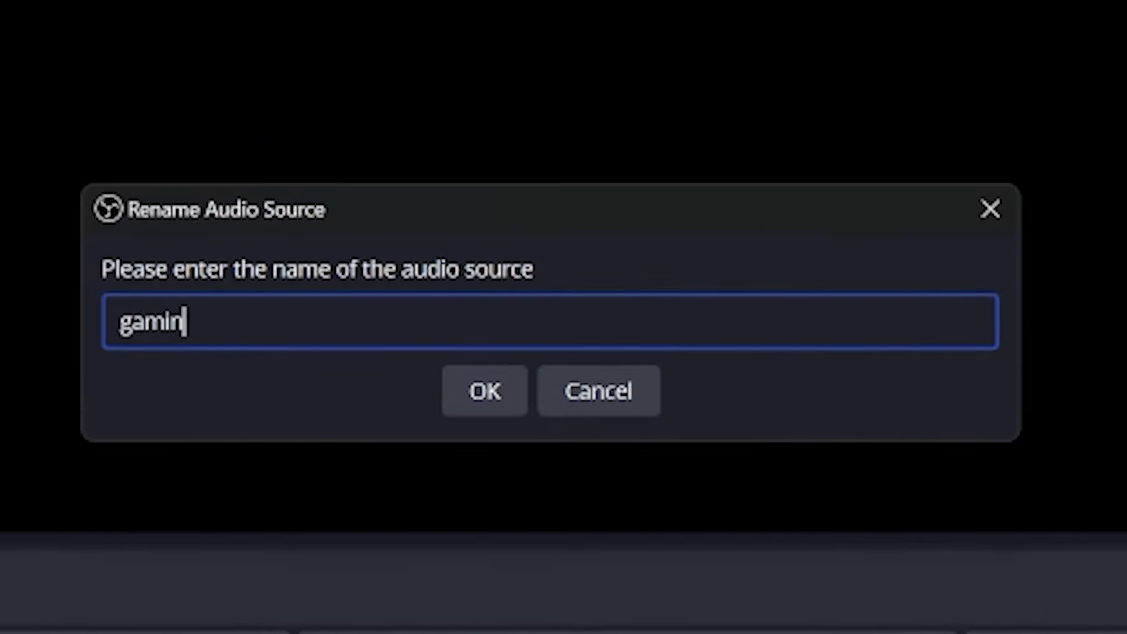
key("Return")
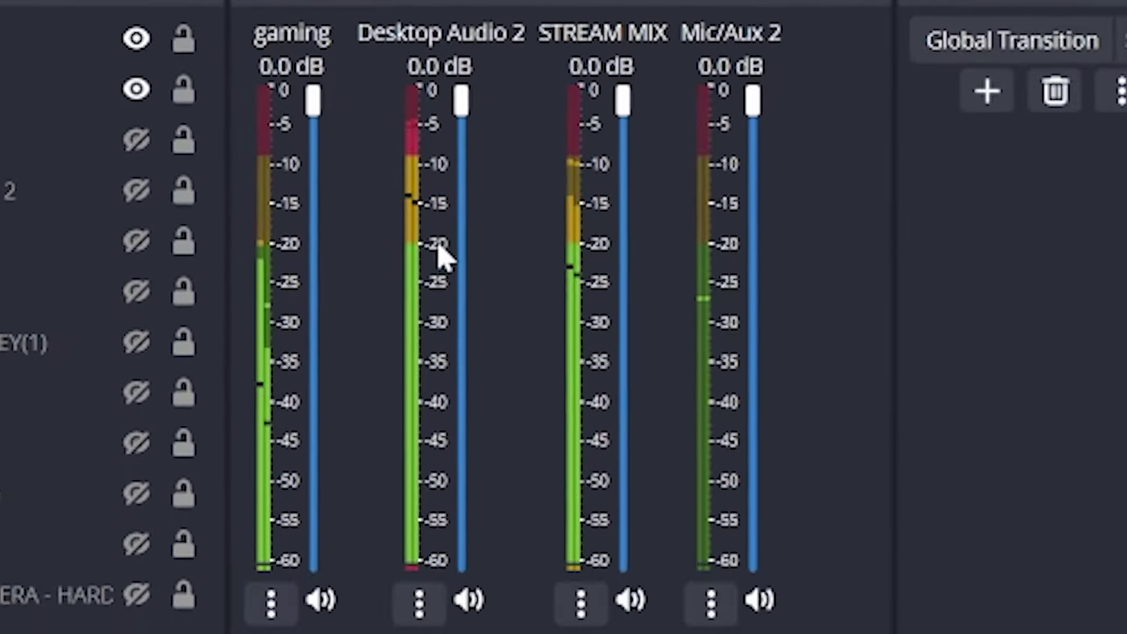
Step: Rename the Desktop Audio 2 and Mic/Aux 2 sources to MEDIA and MICROPHONE
left_click(416, 604)
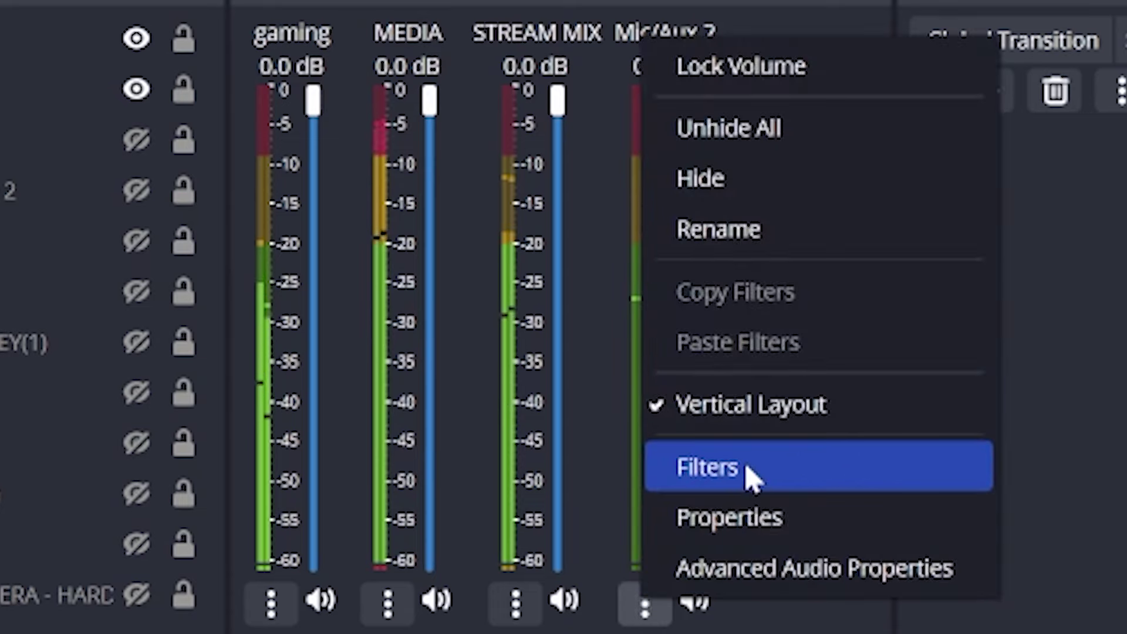
left_click(739, 230)
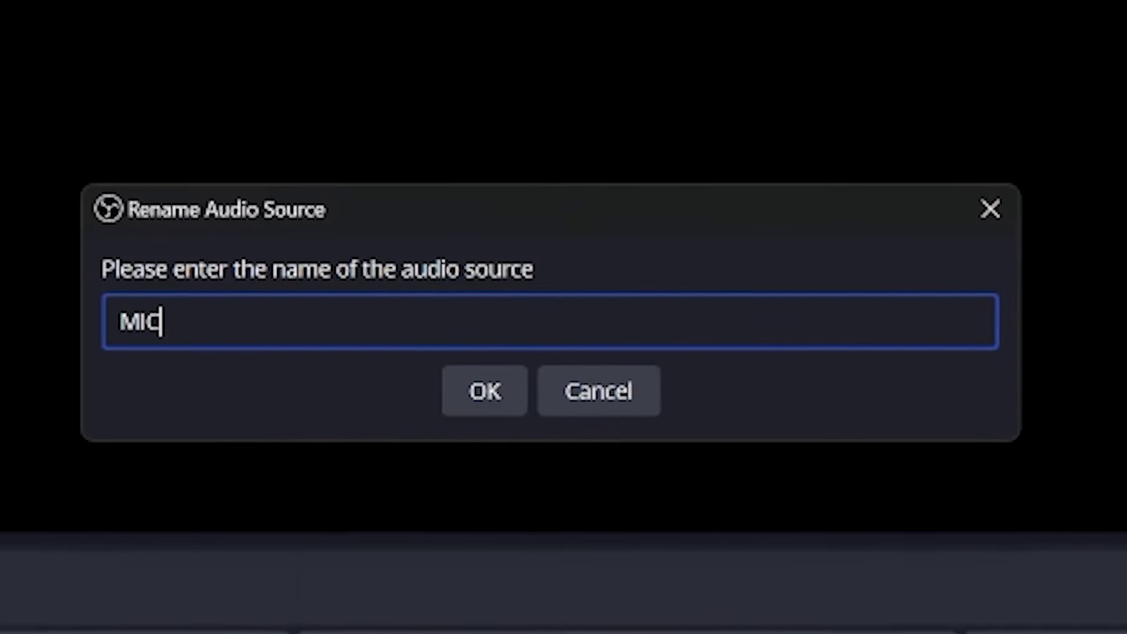
type("MICROPHO")
type("NE")
key("Return")
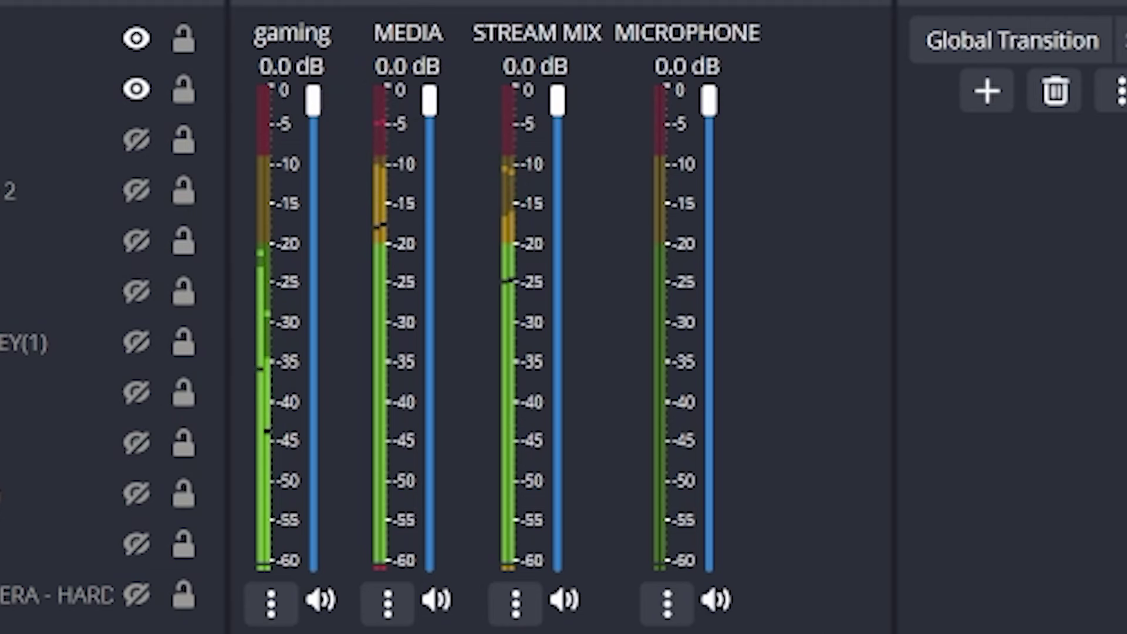
left_click(667, 603)
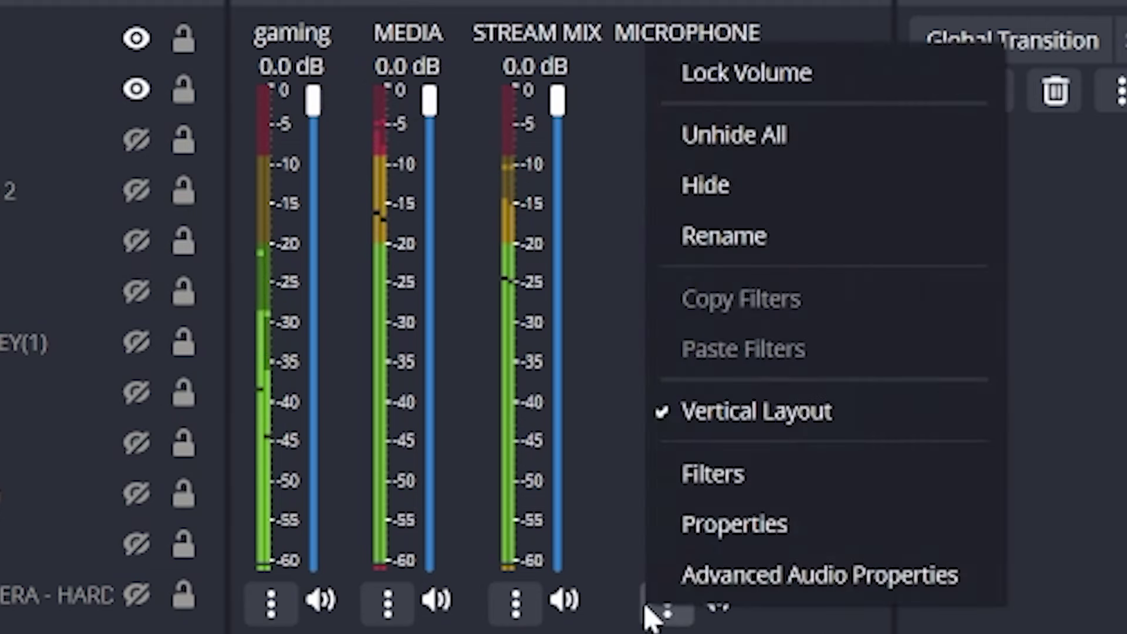
Step: In Advanced Audio Properties, uncheck track 1 for MEDIA and MICROPHONE, and assign Baldur's Gate 3 to the game channel
left_click(763, 574)
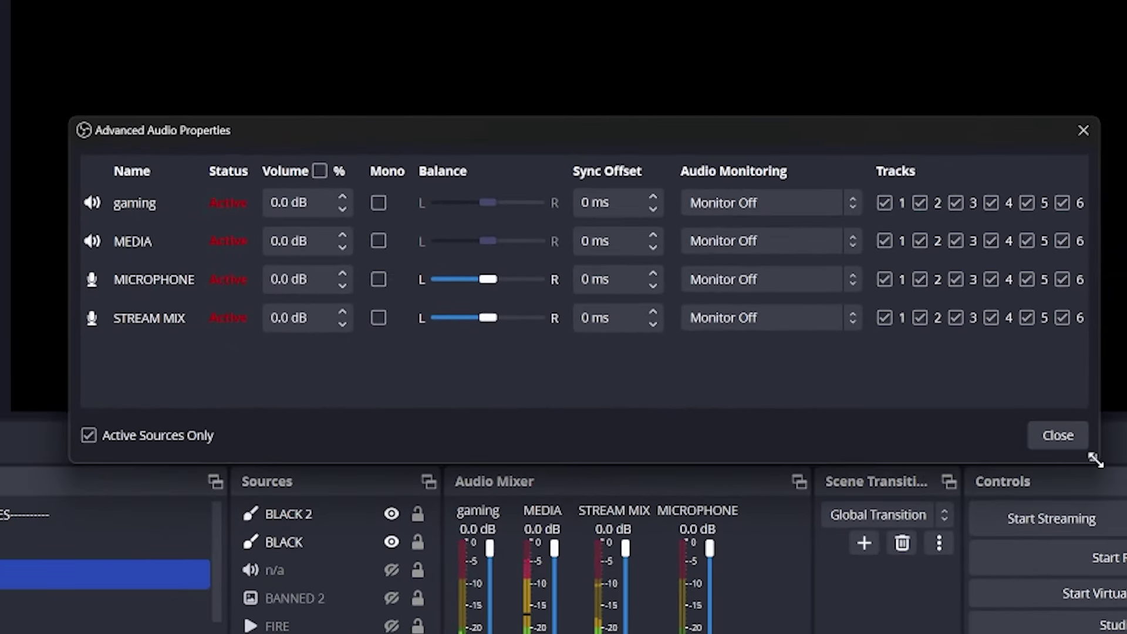
left_click_drag(1096, 459, 1126, 406)
left_click_drag(801, 143, 666, 139)
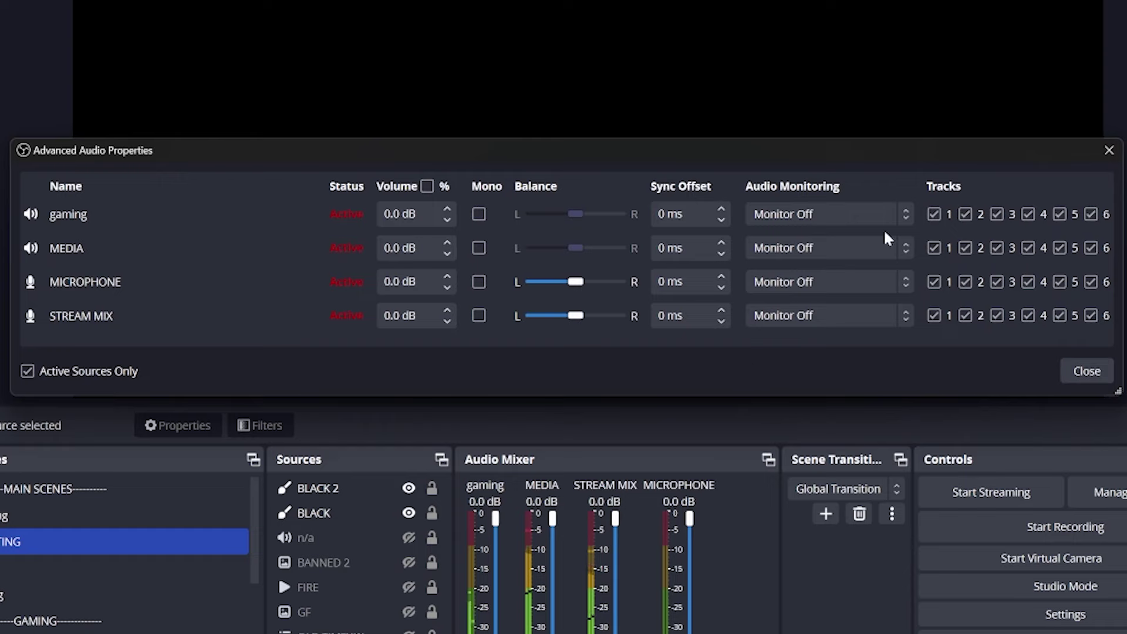
left_click(934, 248)
left_click(933, 282)
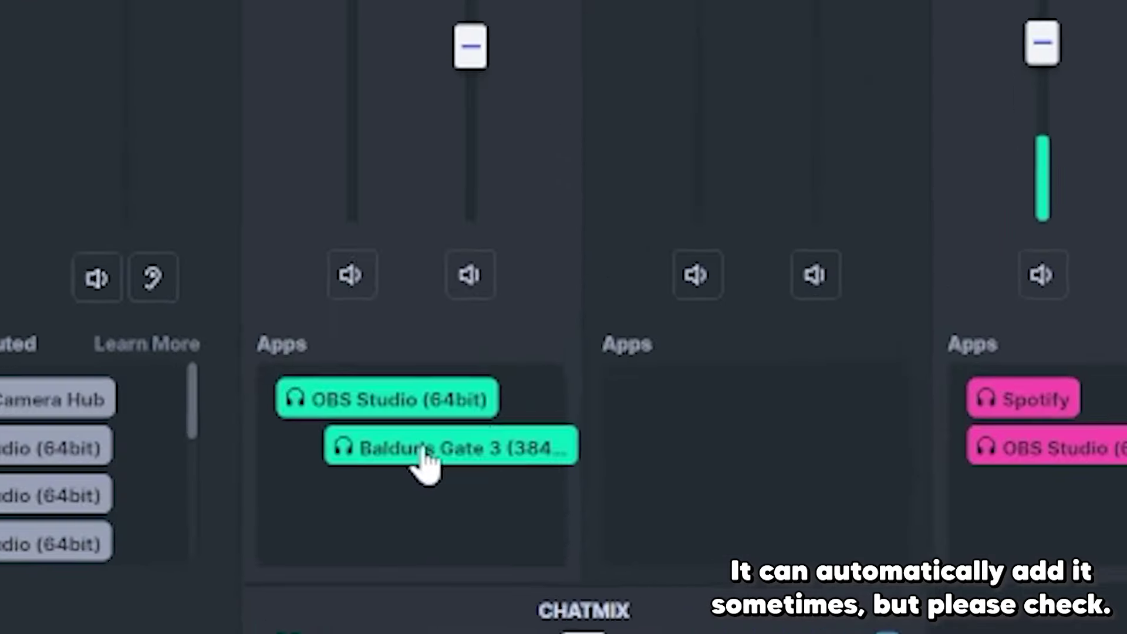
left_click_drag(423, 465, 473, 361)
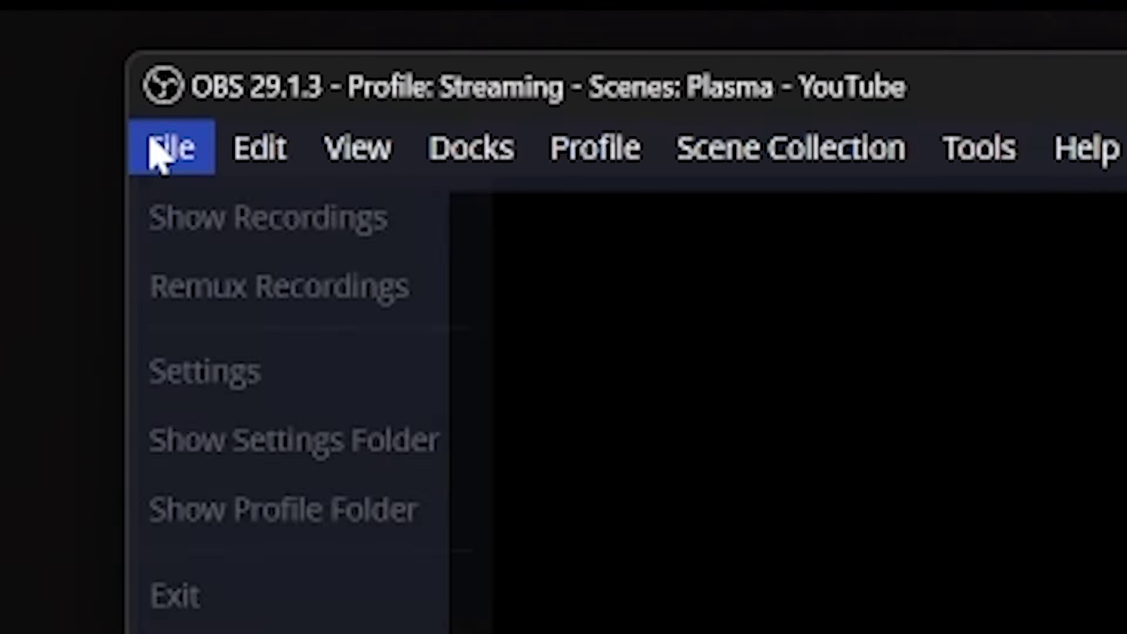
left_click(203, 284)
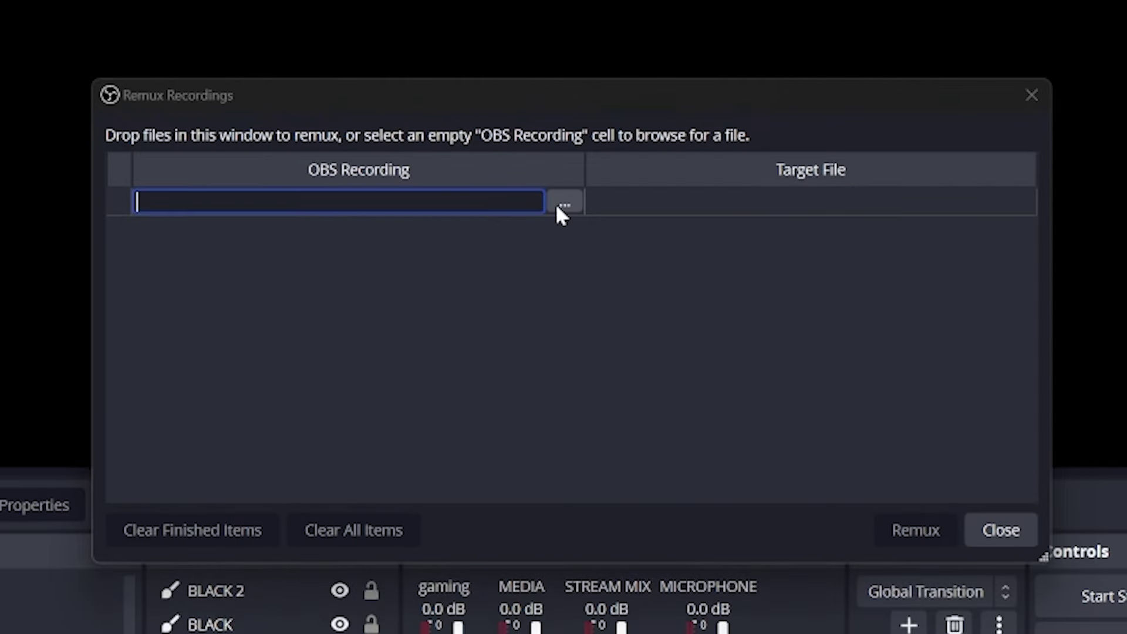
left_click(561, 202)
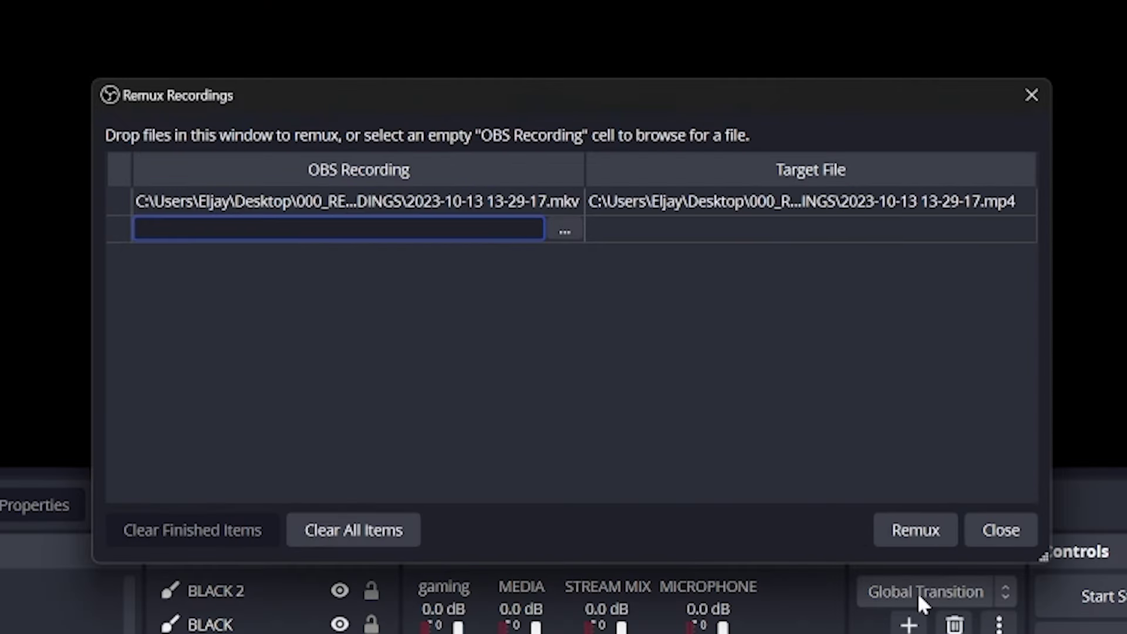
left_click(916, 529)
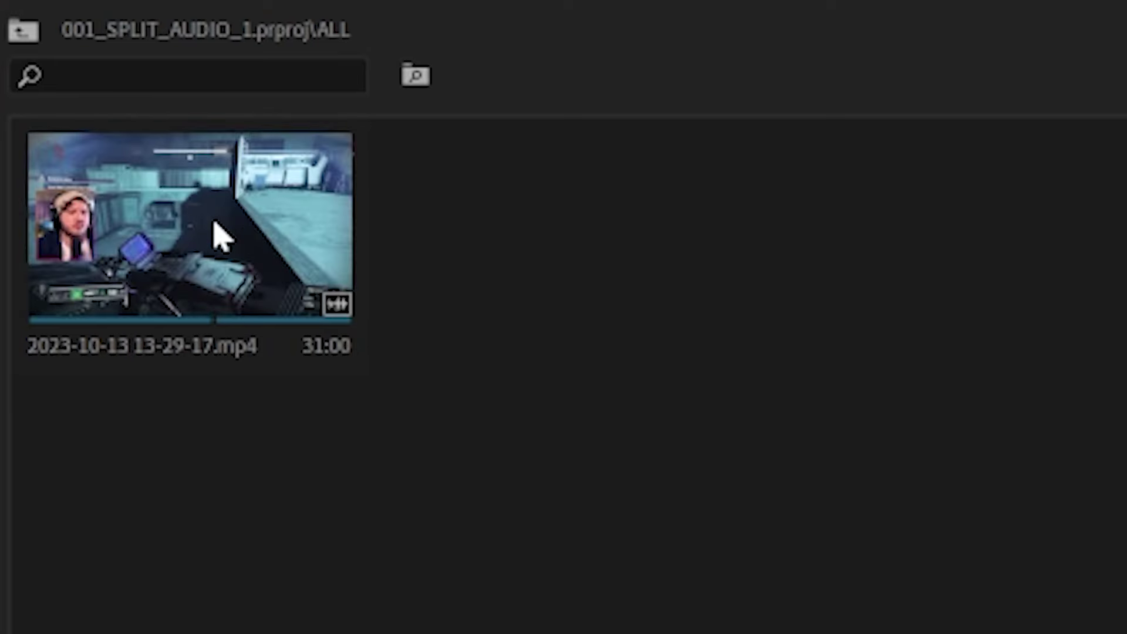
Step: Place the recording on the Premiere timeline and delete the Audio 4, 5 and 6 clips
left_click_drag(222, 238, 1126, 581)
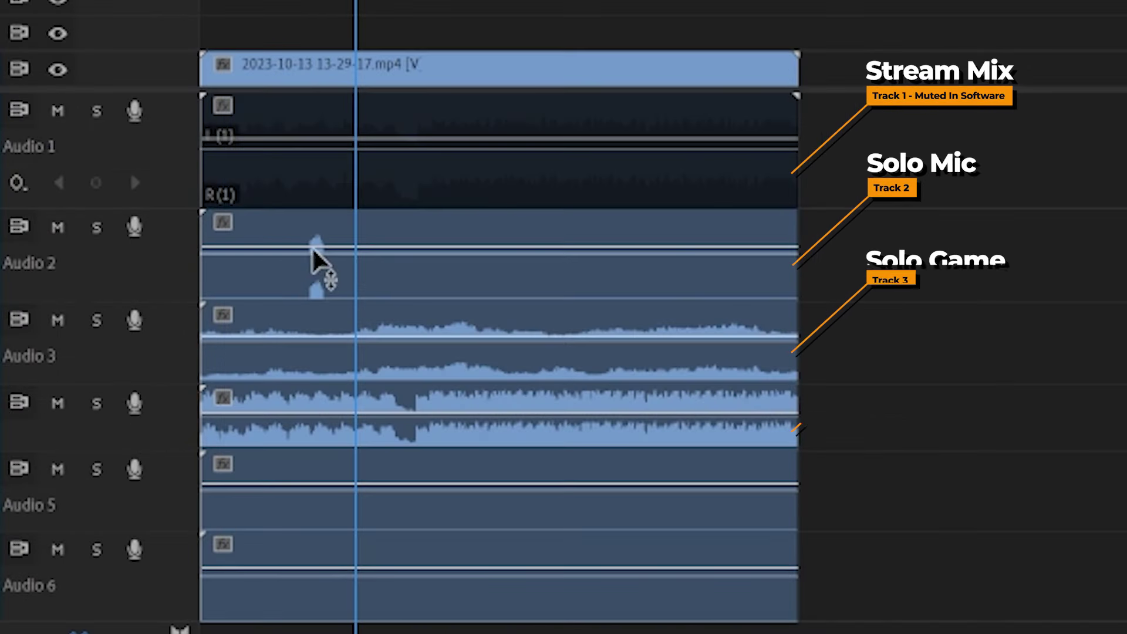
mouse_move(312, 248)
left_mouse_down()
mouse_move(317, 269)
mouse_move(317, 233)
left_mouse_up()
left_click(390, 411)
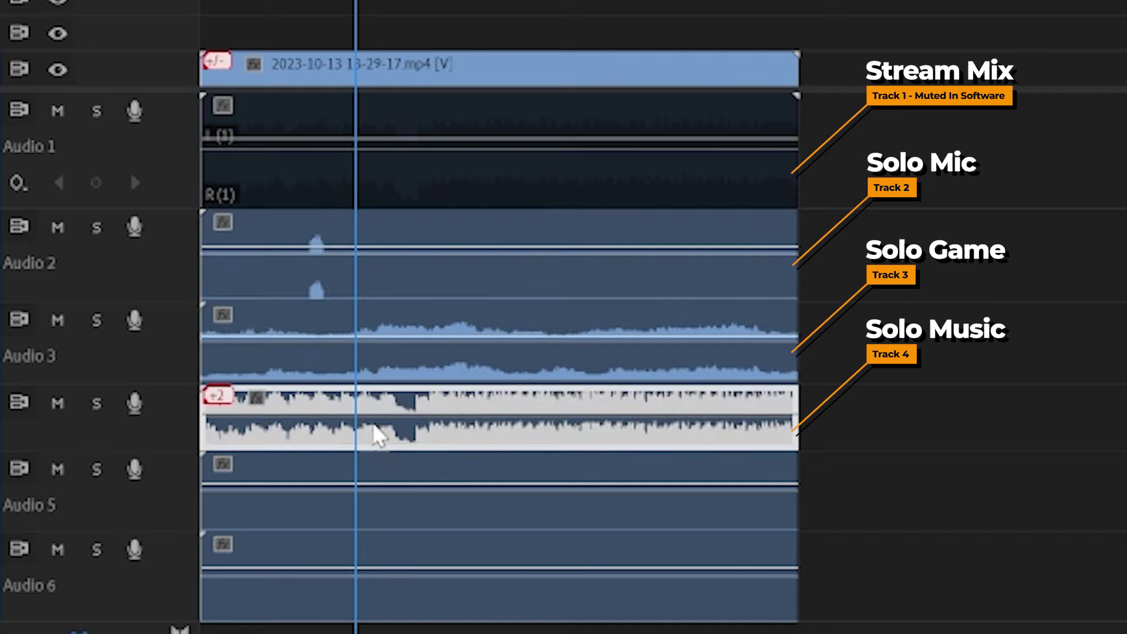
key("Delete")
left_click_drag(520, 432, 346, 595)
key("Delete")
Step: Set the Audio 3 game clip to -14.8 dB and the Audio 2 mic clip to 5.4 dB, then play back
left_click_drag(387, 335, 389, 358)
left_click_drag(382, 248, 382, 235)
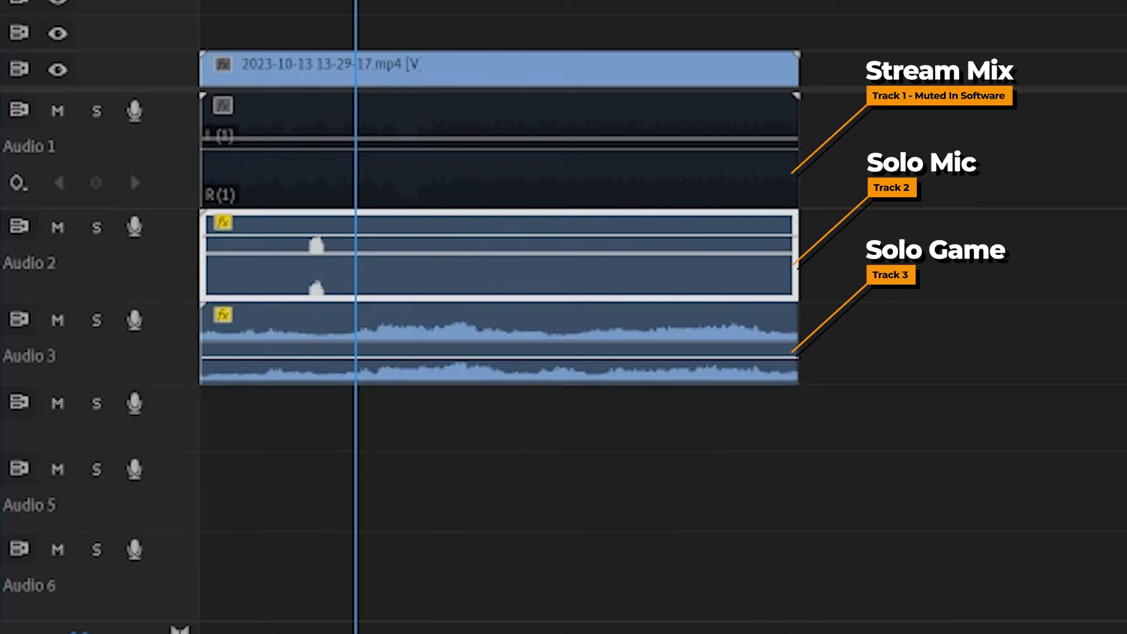
key("space")
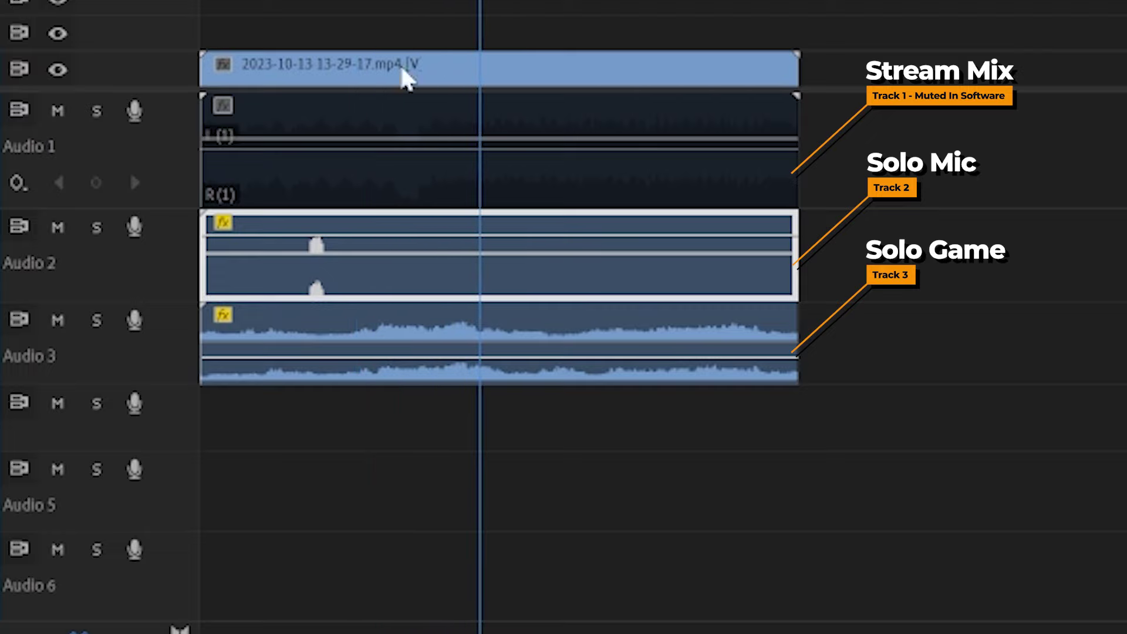
Step: Cut the Audio 3 game clip at two points and delete the short piece to leave a gap
left_click(426, 364)
left_click(501, 364)
key("v")
left_click(464, 349)
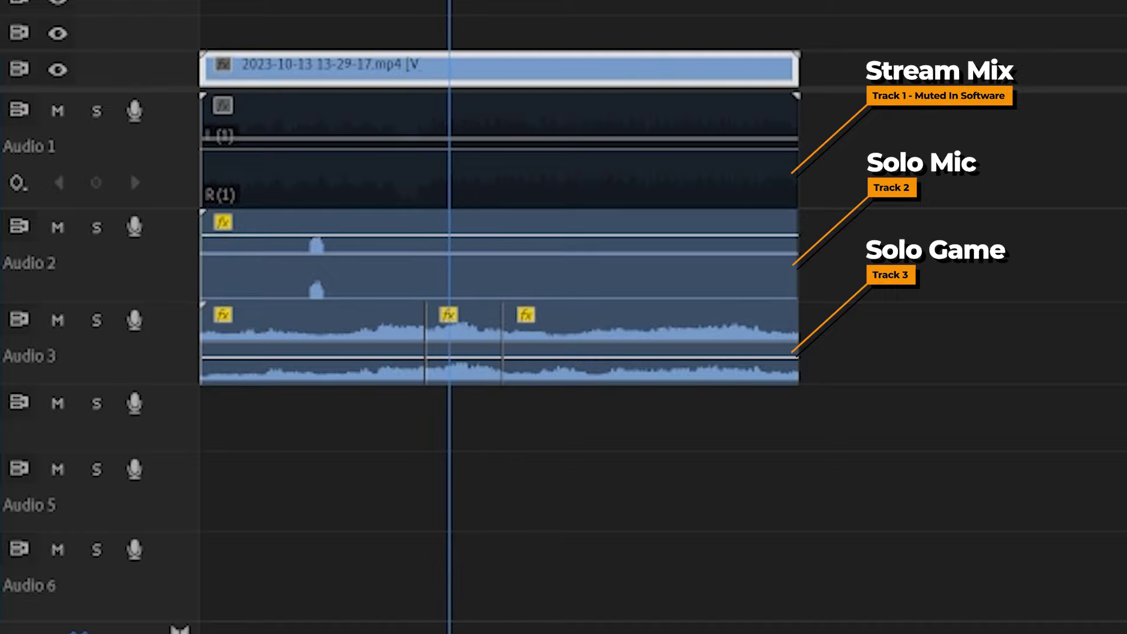
left_click(323, 349)
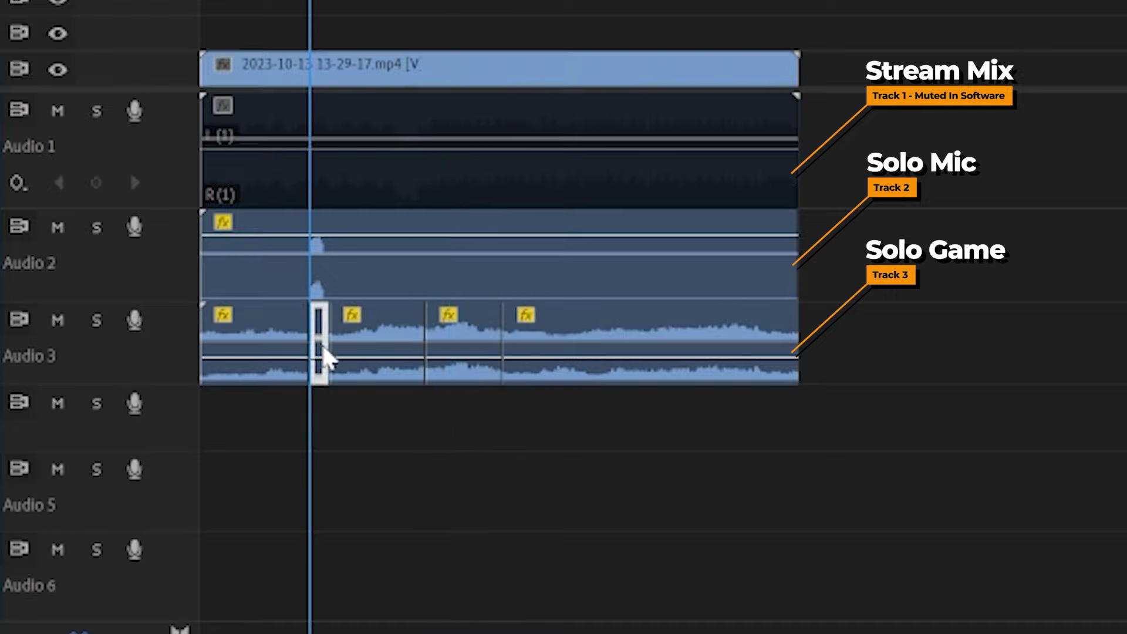
key("Delete")
key("Down")
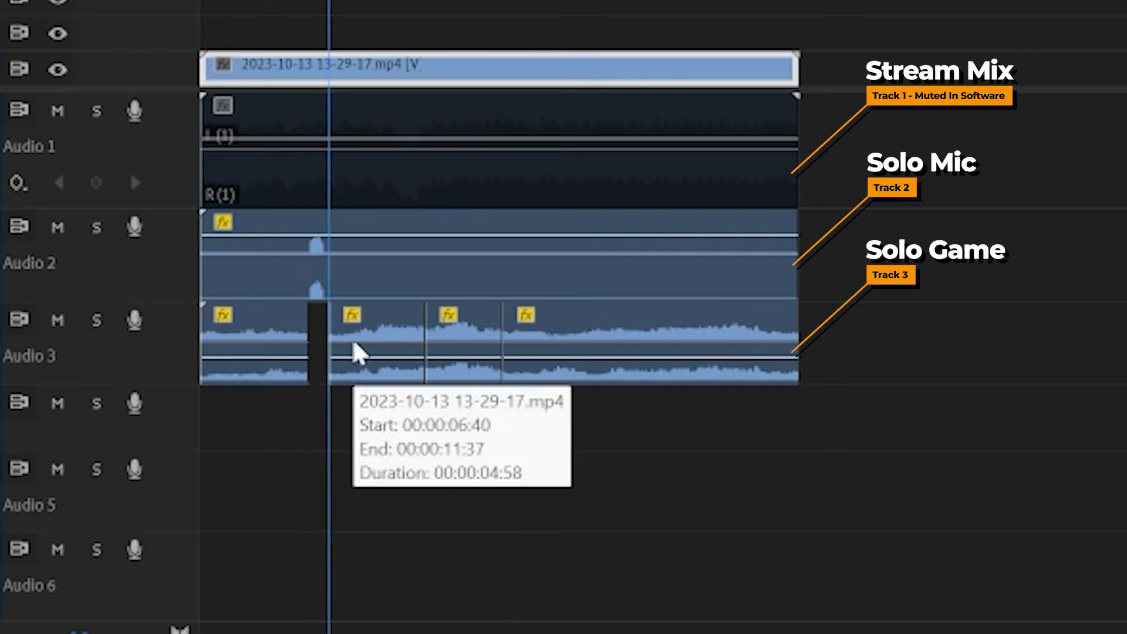